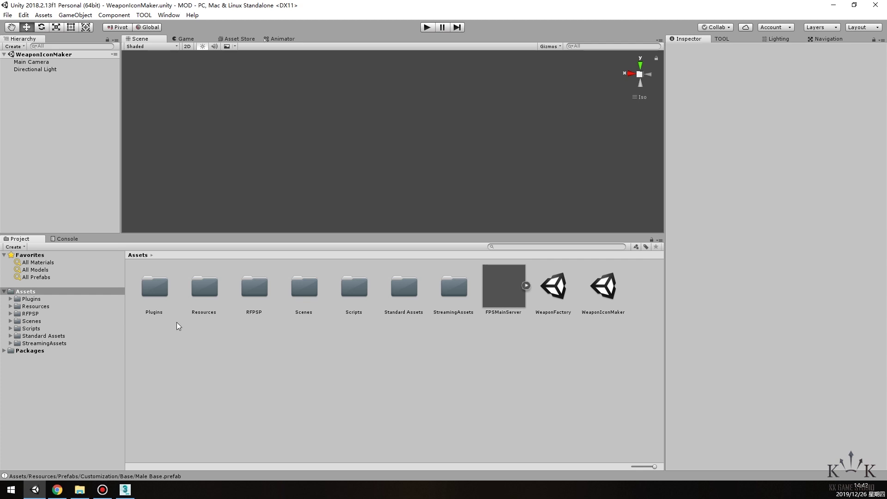
- Browse to Resources/Model/Customization/Female and select Female Body to show its import settings
click(10, 306)
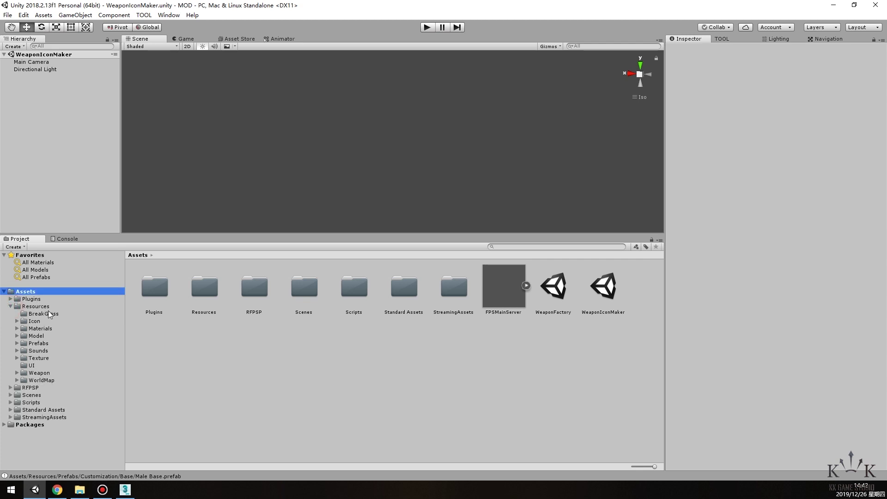
click(17, 336)
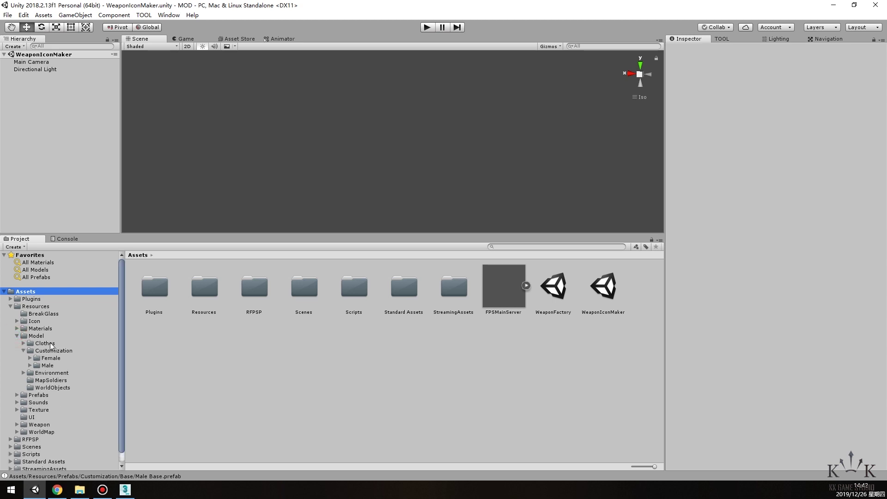
click(55, 353)
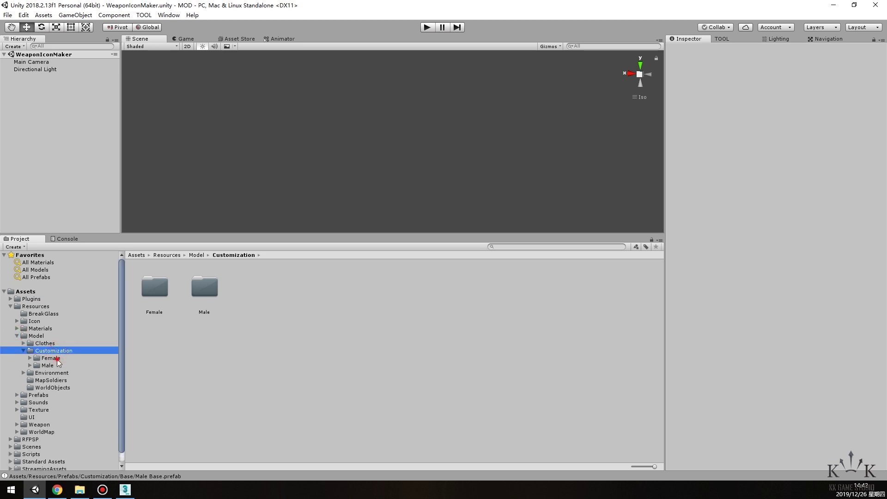
click(56, 359)
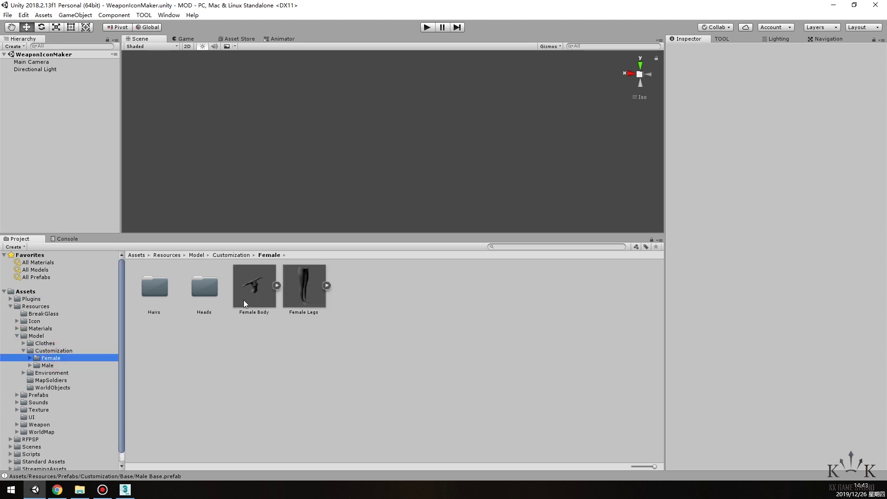
click(252, 288)
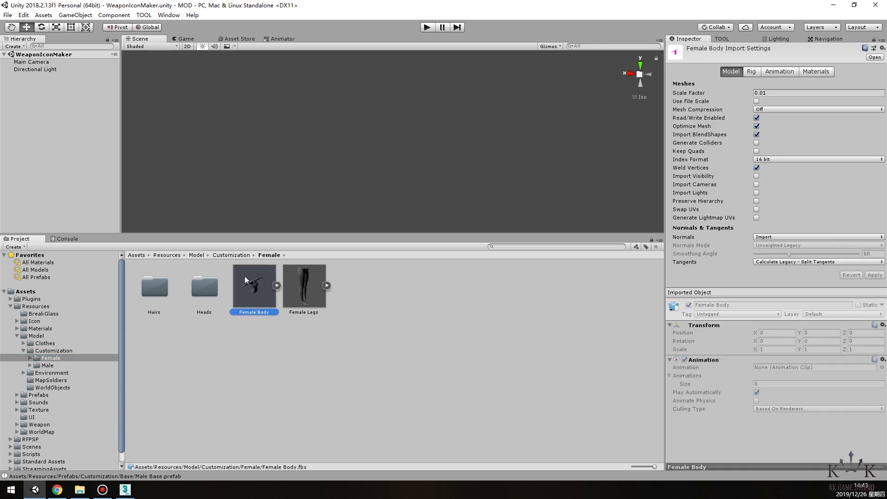
- In 3ds Max, set display units to Meters with system unit 1 Unit = 1.0 Centimeters
click(125, 489)
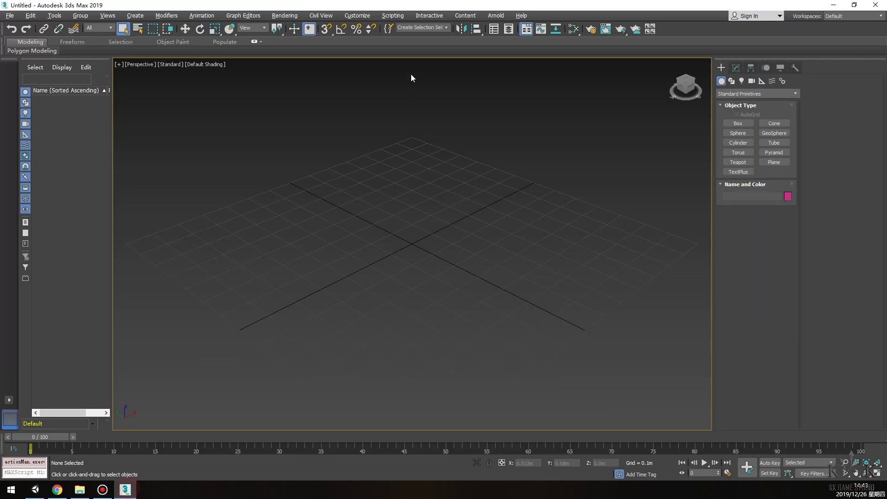
click(357, 15)
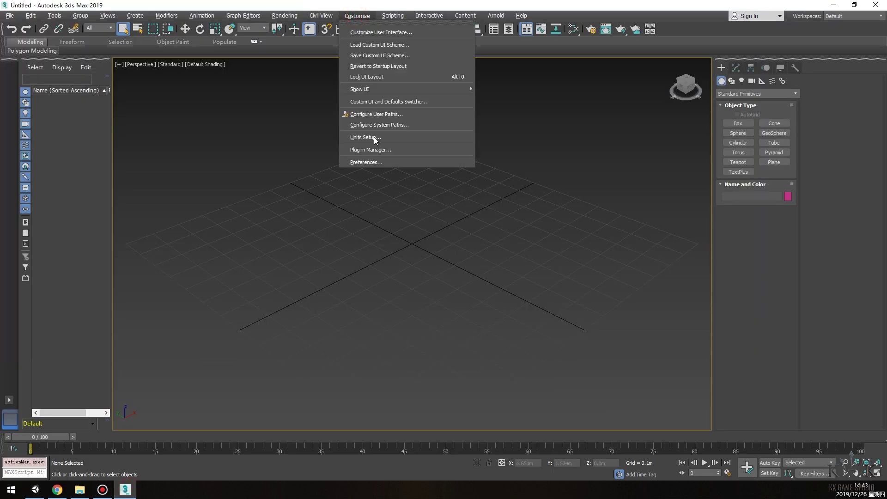
click(374, 137)
click(413, 211)
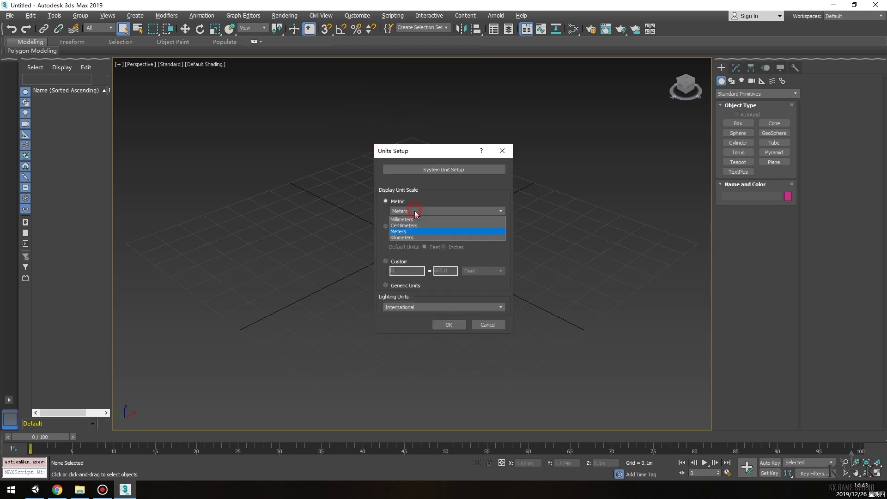
click(418, 225)
click(444, 169)
click(472, 213)
click(462, 247)
click(446, 288)
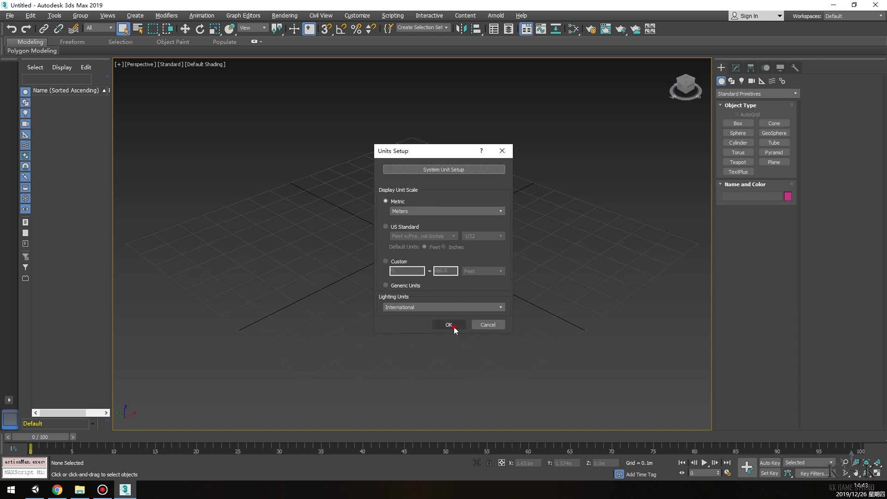
click(448, 325)
click(35, 490)
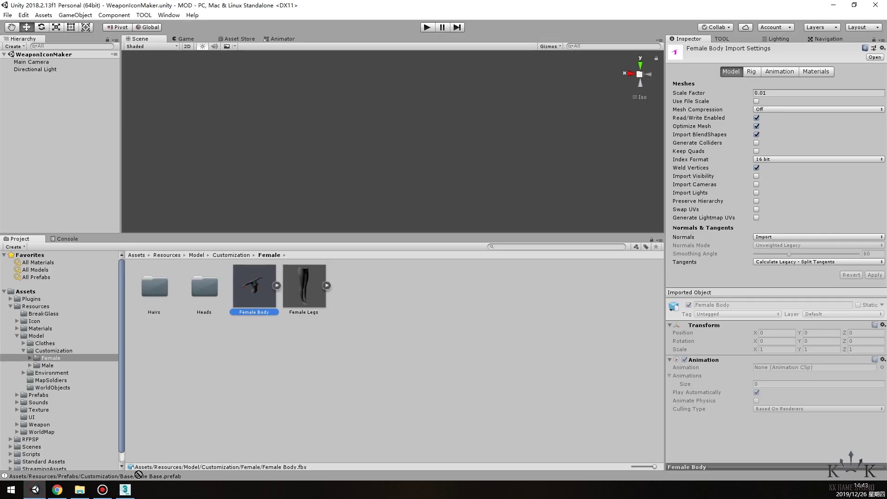
- Import Female Body into 3ds Max and delete its old Model1 mesh and Skin objects
drag(139, 474, 386, 207)
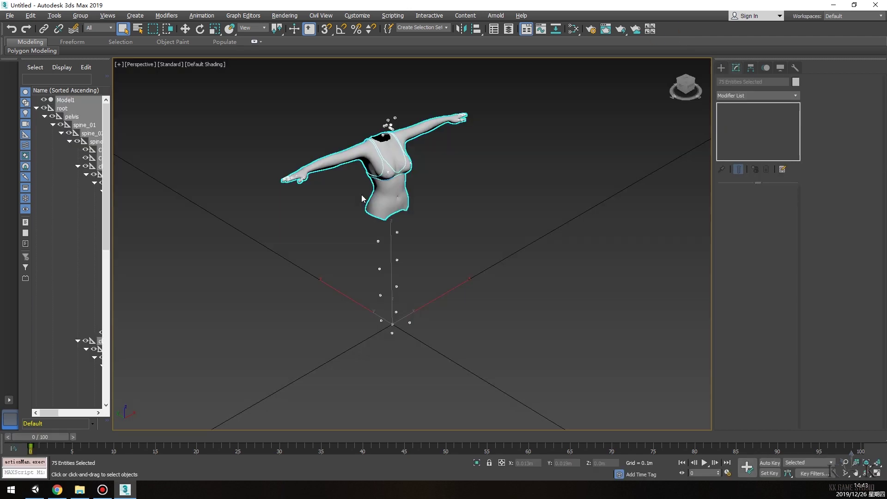
key(w)
alt+middle_drag(363, 199, 374, 236)
click(489, 238)
click(84, 101)
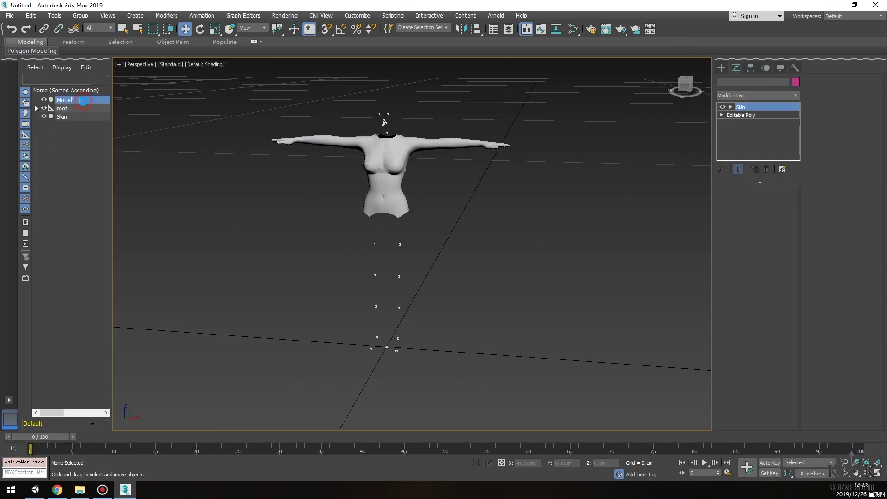
ctrl+click(79, 115)
key(Delete)
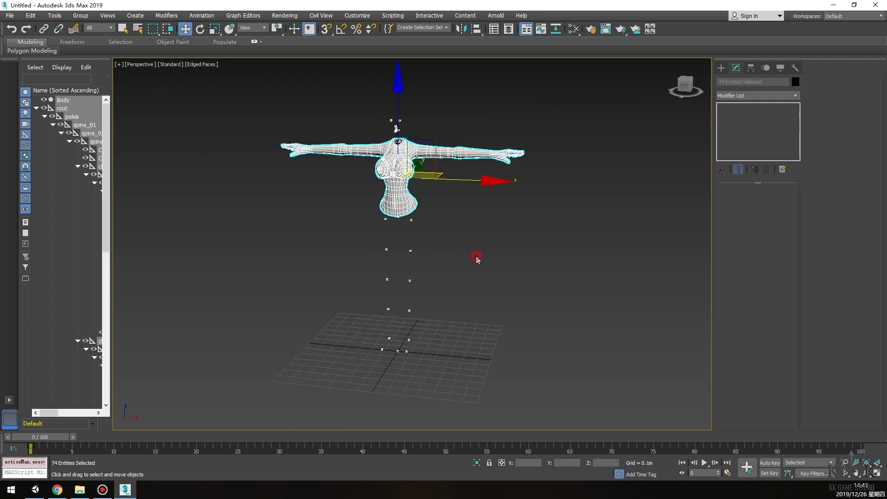
- Adjust the root object's pivot settings, then select every object in the scene
click(475, 257)
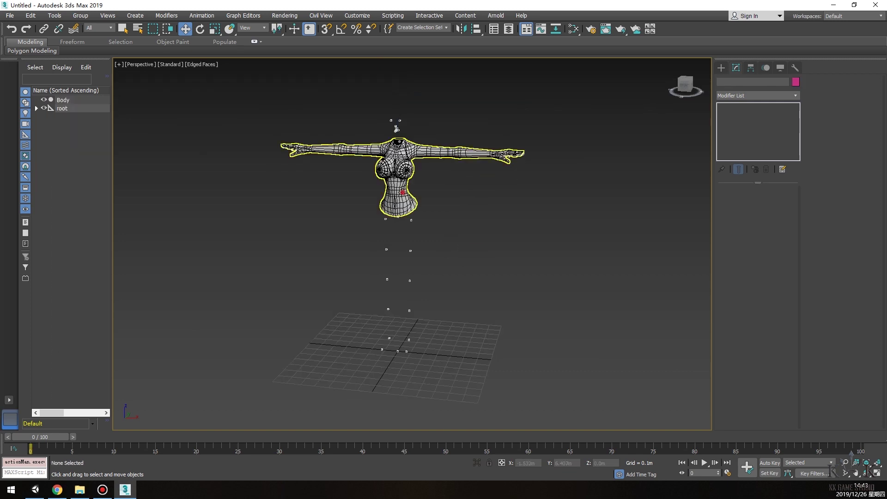
click(62, 108)
click(751, 68)
key(e)
alt+middle_drag(463, 306, 531, 369)
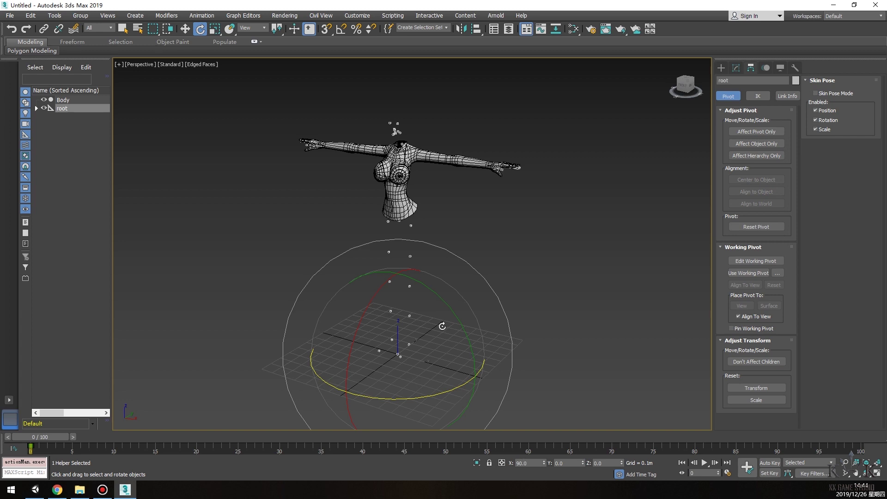
key(w)
key(ctrl+a)
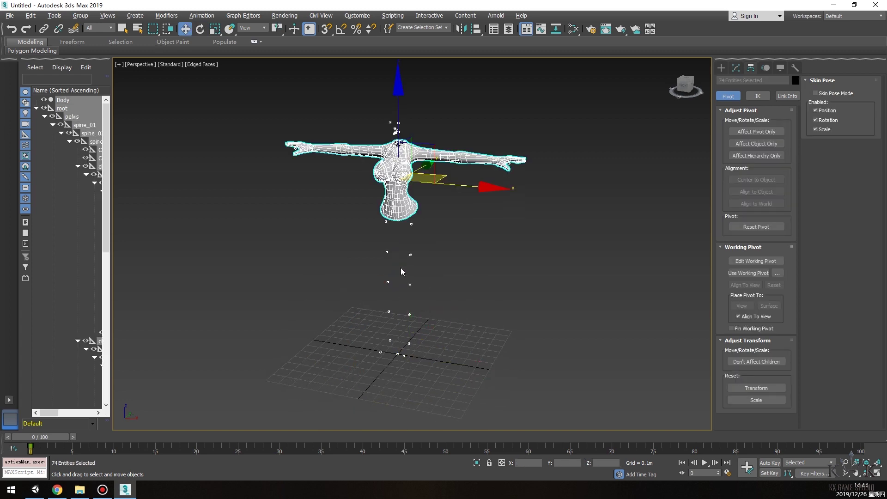
- Export the selected body rig as Sakura_Body.FBX, overwriting the existing file
click(10, 15)
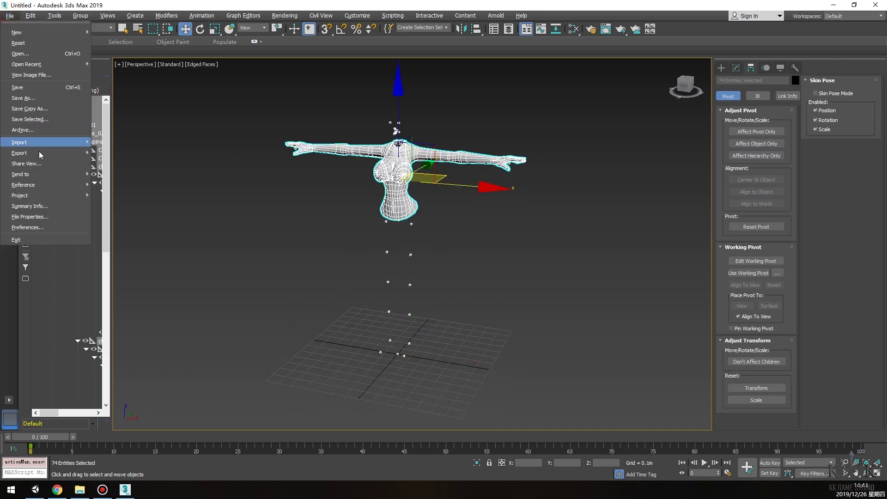
click(40, 153)
click(123, 170)
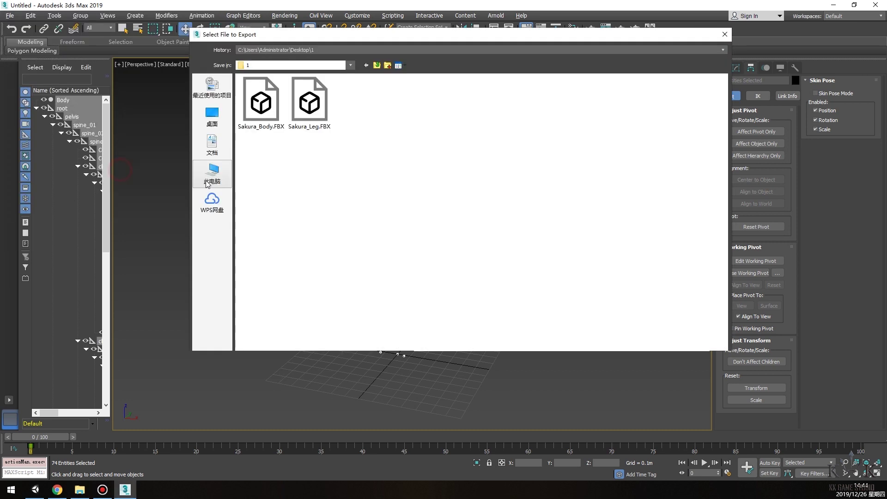
double_click(265, 118)
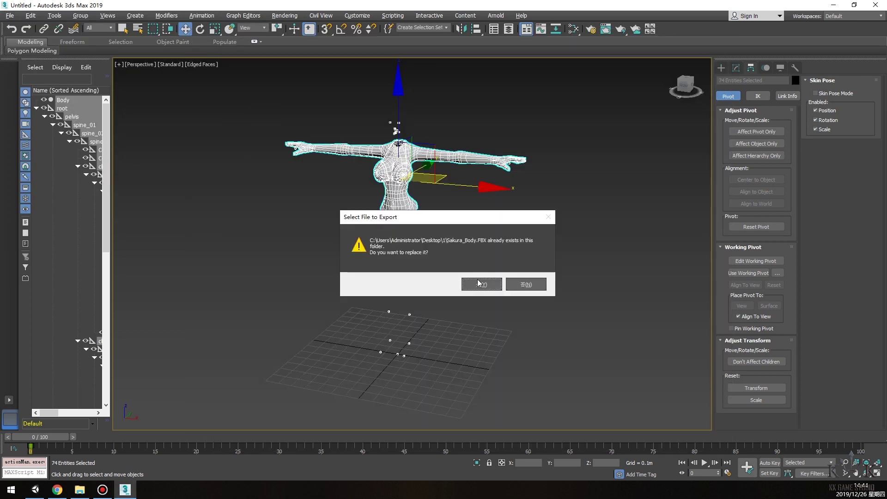
click(475, 280)
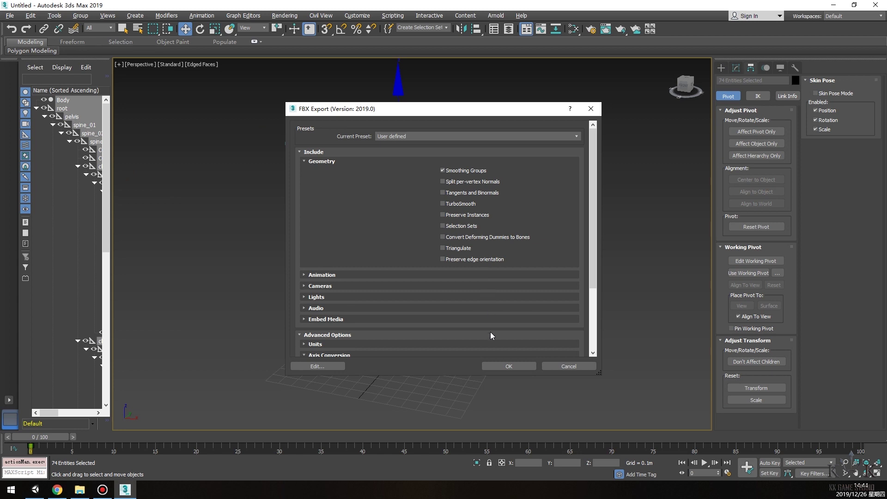
click(510, 365)
- Load the leg scene and export the selected leg rig as Sakura_Leg.FBX, replacing the old file
click(439, 257)
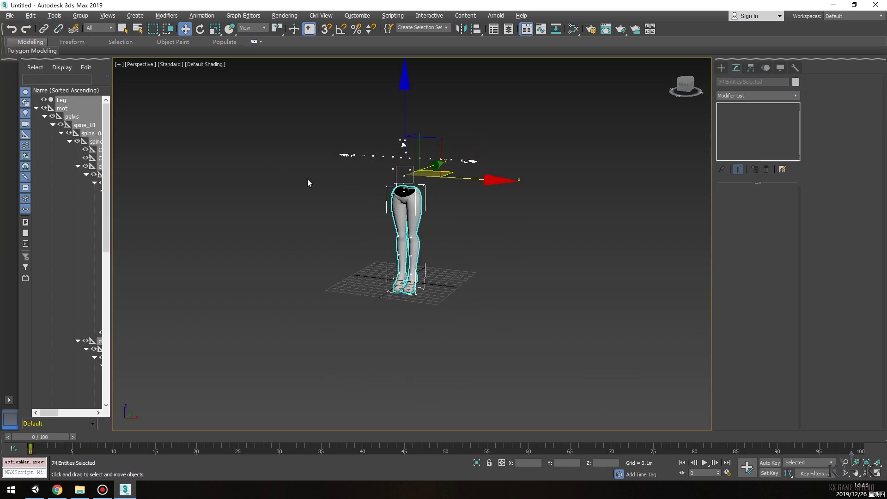
click(9, 15)
mouse_move(27, 149)
click(115, 168)
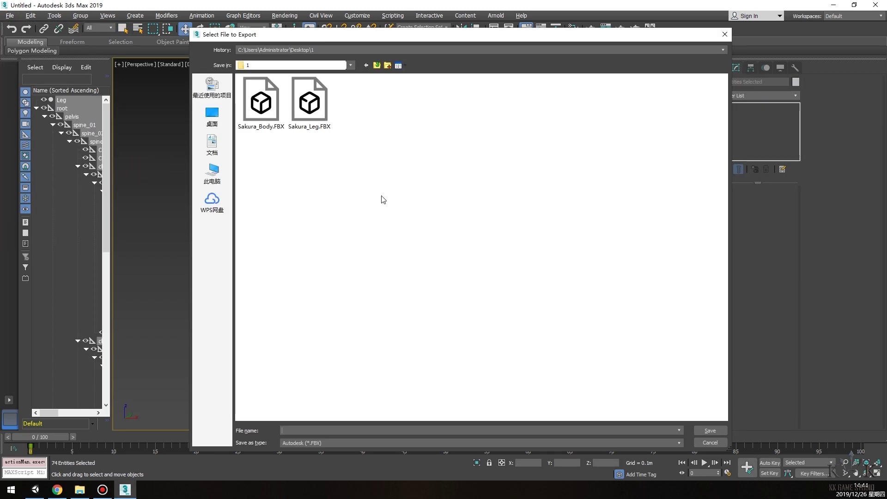
double_click(316, 113)
click(485, 283)
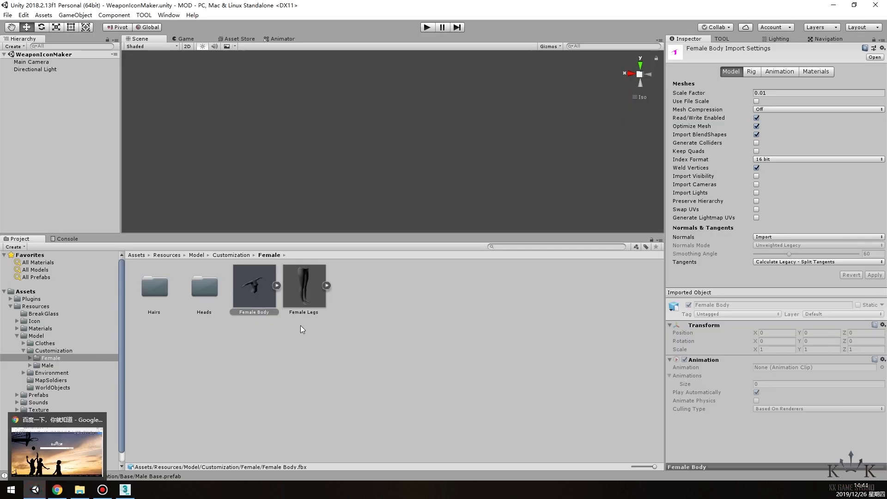
- Copy Sakura_Body.FBX and Sakura_Leg.FBX from Explorer into Unity's Female model folder
click(79, 489)
ctrl+click(389, 265)
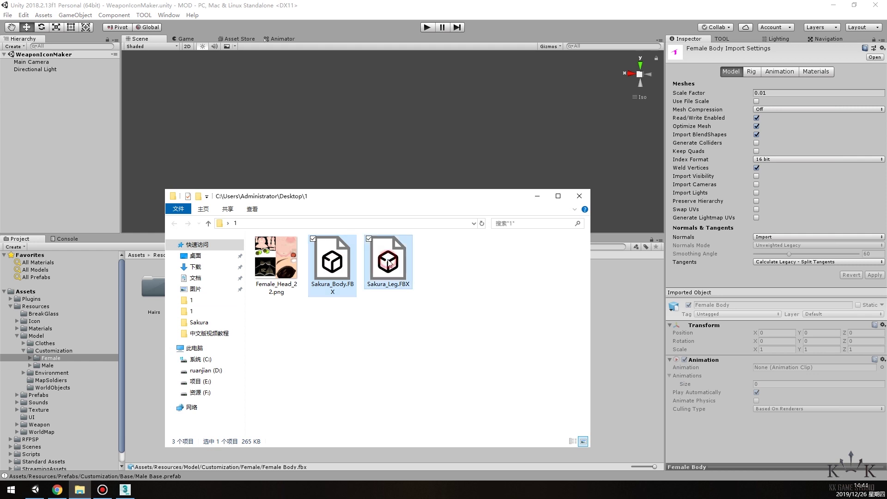
click(632, 341)
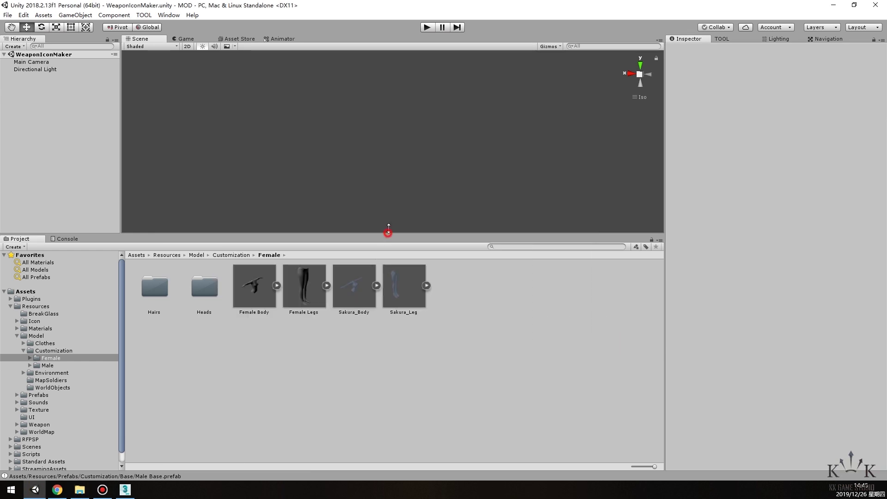
drag(387, 233, 387, 205)
- Add Female_Head_22.png to the Heads textures and place Sakura_Body and Sakura_Leg into the scene
click(56, 371)
click(80, 490)
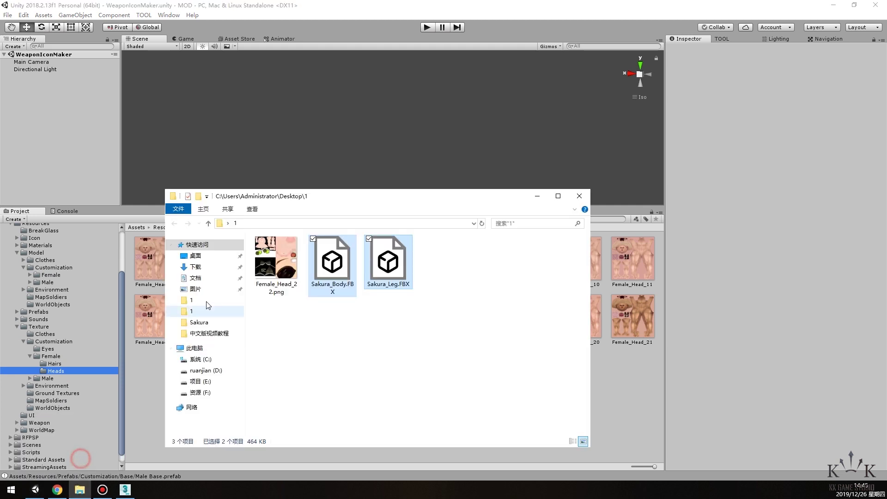
click(277, 264)
drag(626, 390, 626, 391)
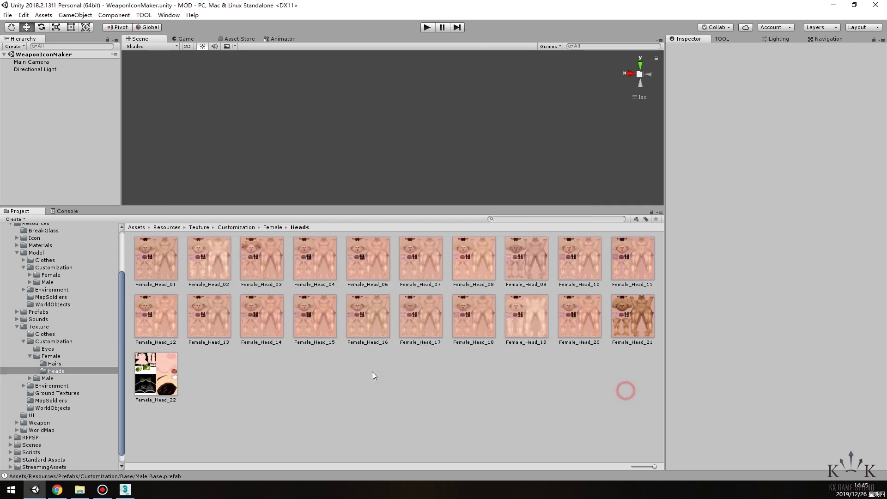
click(348, 267)
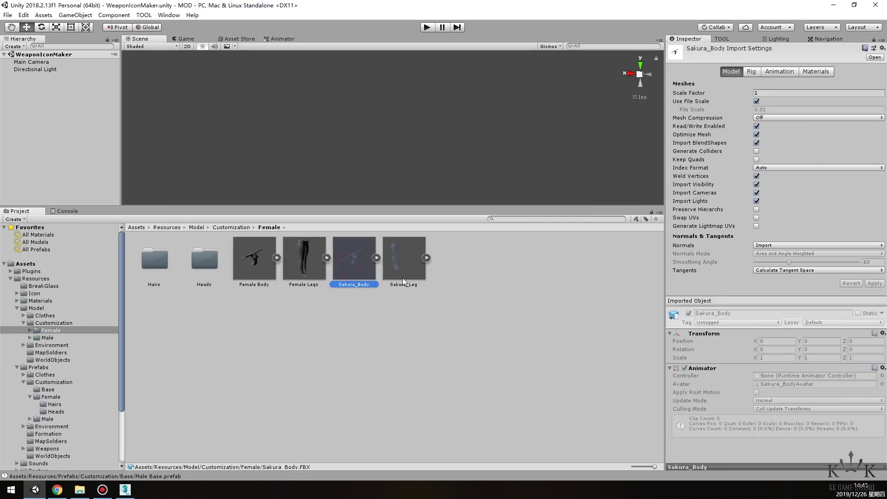
shift+drag(405, 276, 68, 157)
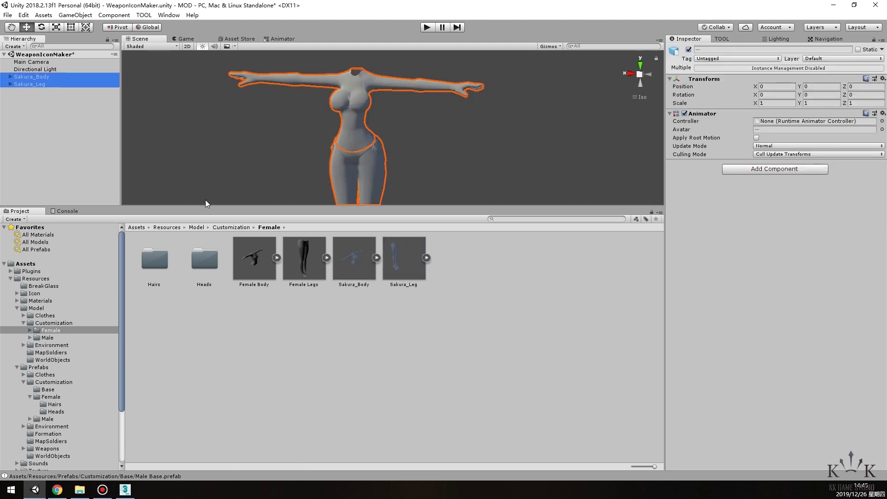
- Place the Female Base prefab from the Base customization folder into the scene
click(48, 390)
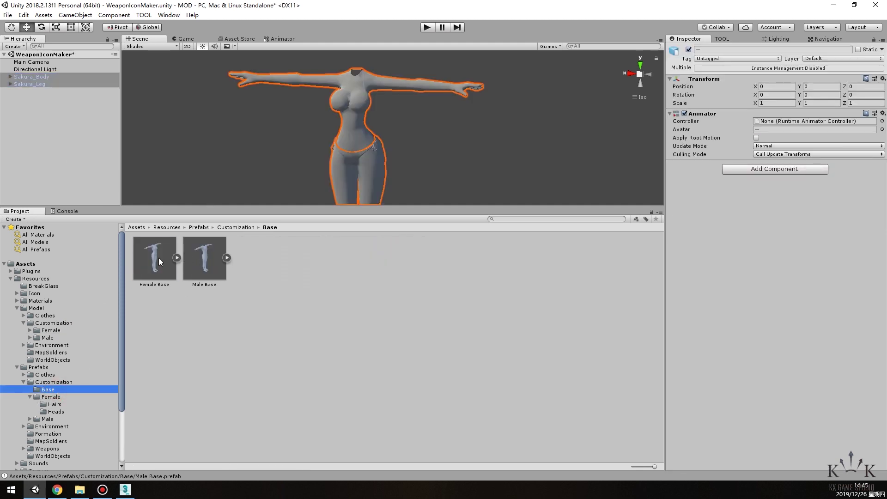
drag(159, 258, 59, 159)
drag(244, 205, 244, 301)
scroll(462, 208, down, 3)
- Delete Female Base's old Body and Leg, breaking the prefab link
click(27, 136)
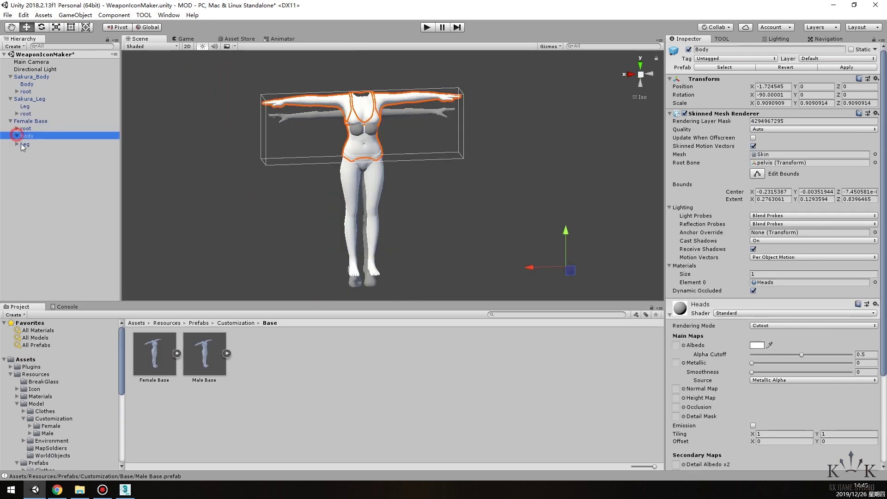
shift+click(47, 158)
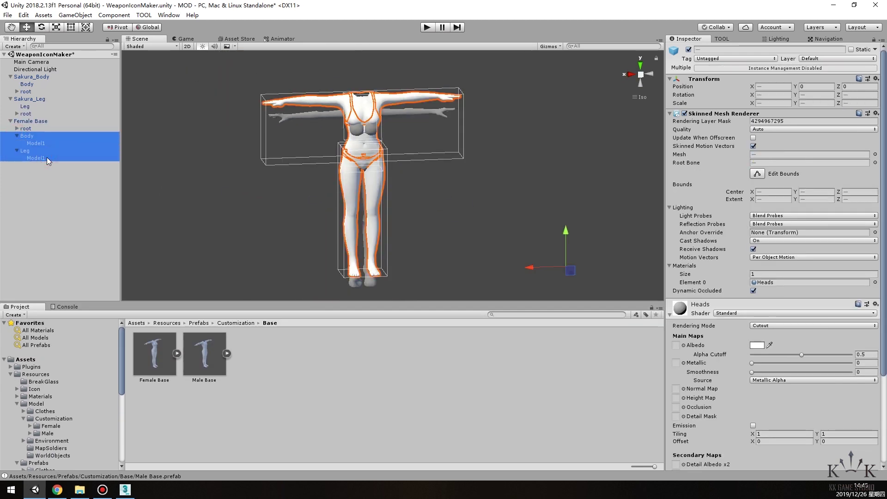
key(Delete)
key(Return)
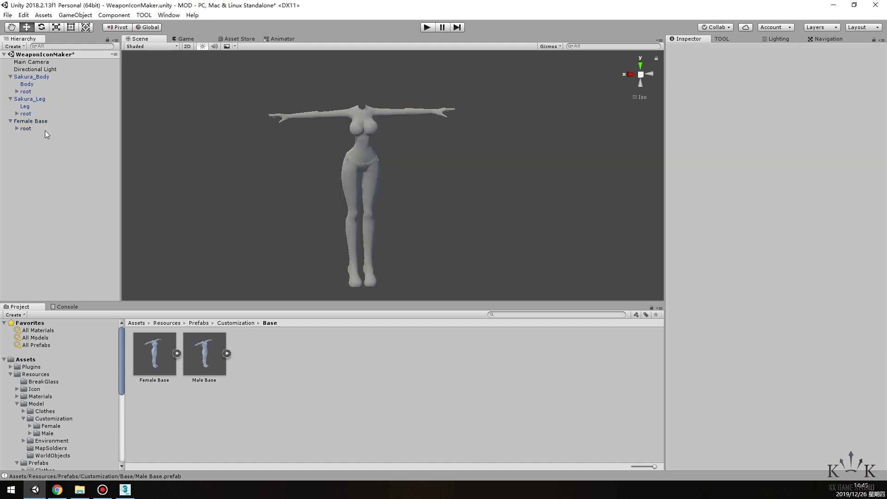
- Move the new Body and Leg from Sakura_Body and Sakura_Leg under Female Base
click(38, 86)
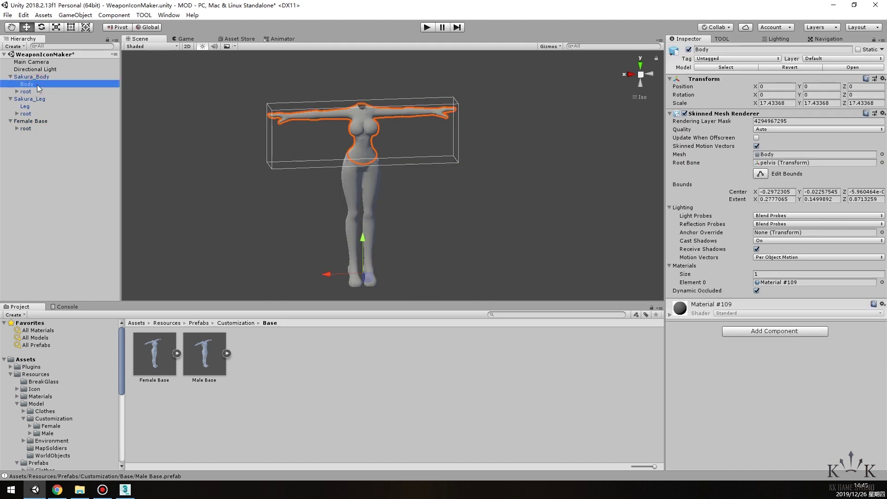
ctrl+click(51, 106)
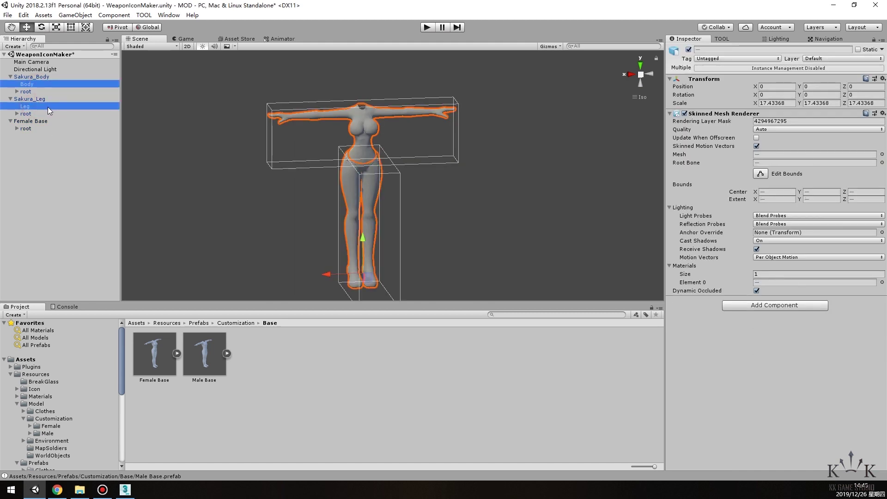
drag(48, 107, 51, 123)
key(Return)
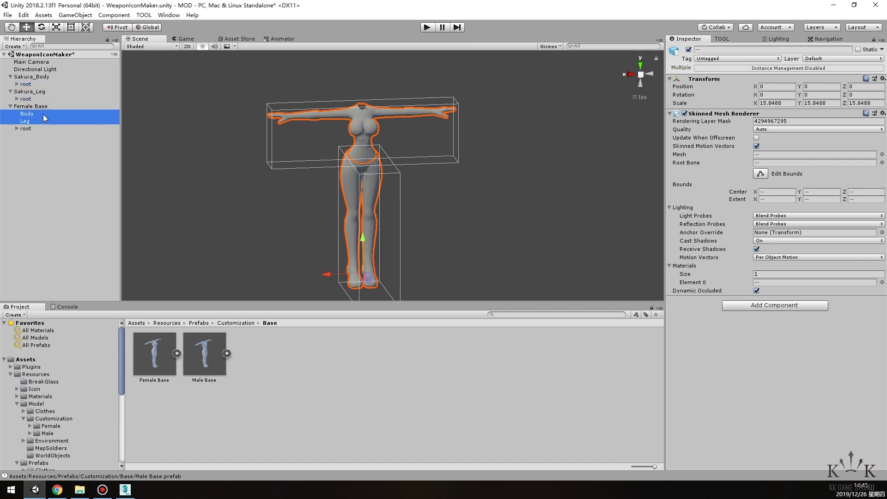
click(42, 114)
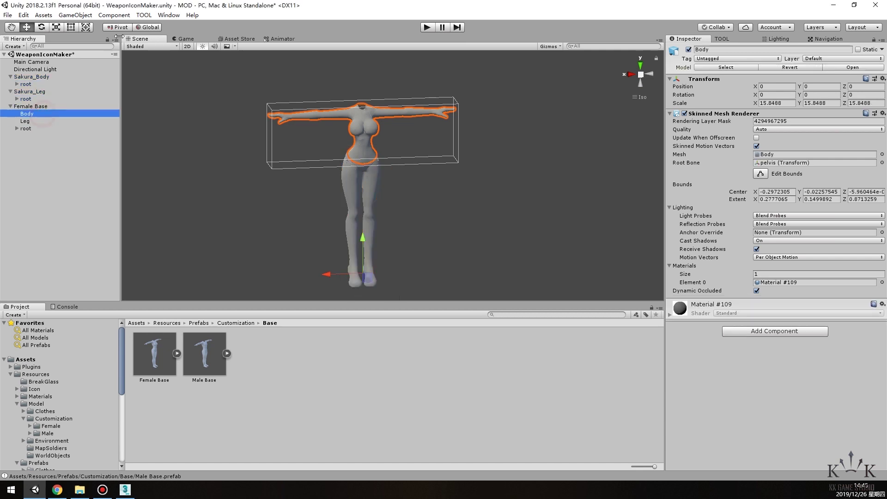
- Mount the Body and Leg meshes onto Female Base's skeleton with TOOL > ModleTools
click(143, 14)
click(163, 39)
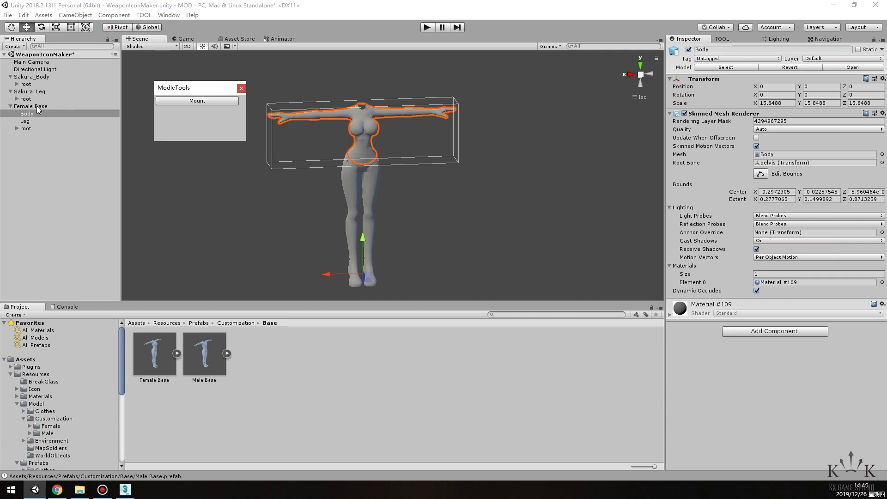
click(196, 101)
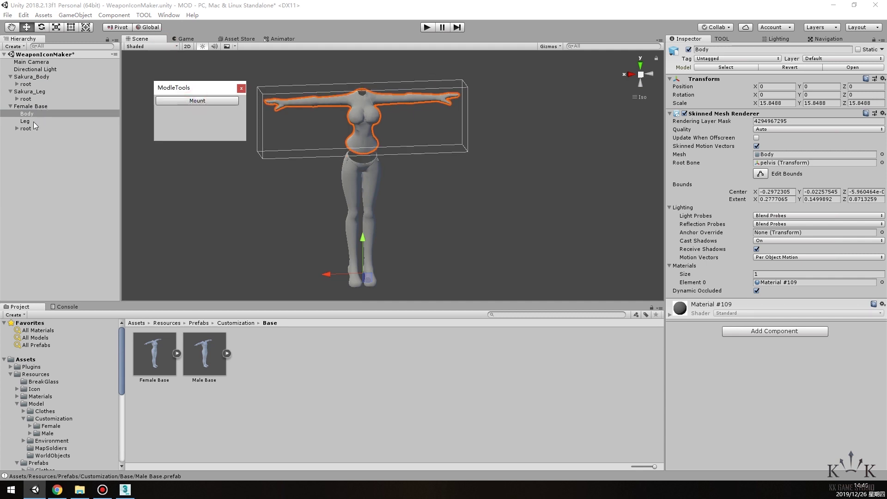
click(26, 121)
click(175, 100)
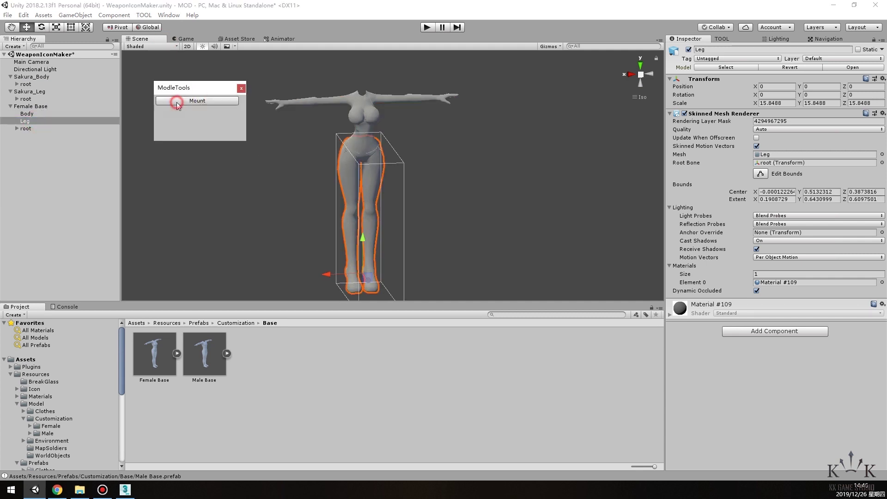
click(241, 89)
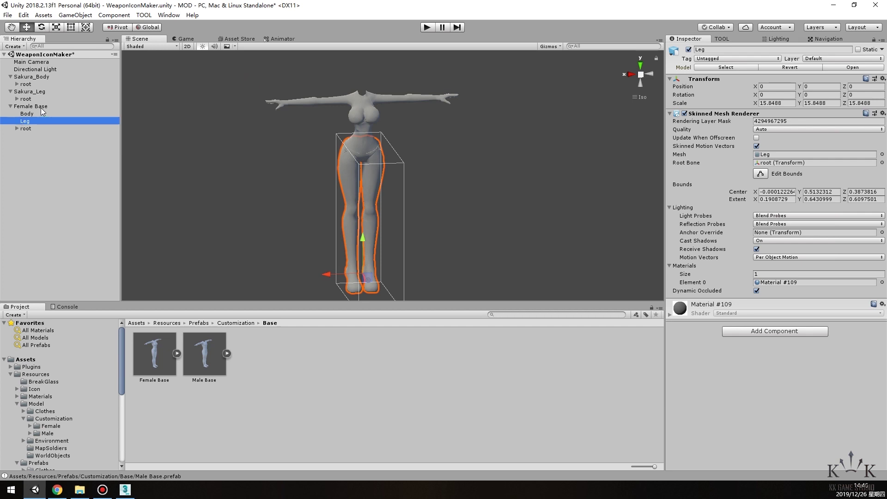
- Delete the leftover Sakura_Body and Sakura_Leg objects and apply Female Base's changes to the prefab
click(40, 107)
click(44, 91)
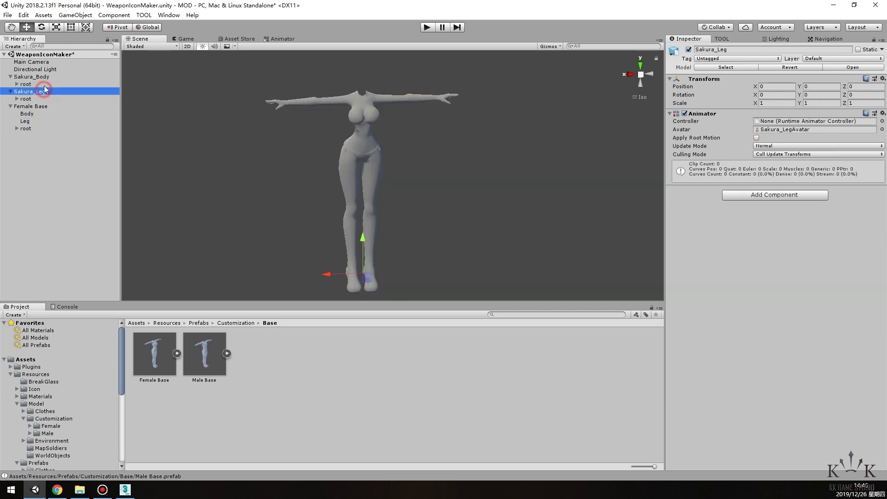
ctrl+click(48, 76)
key(Delete)
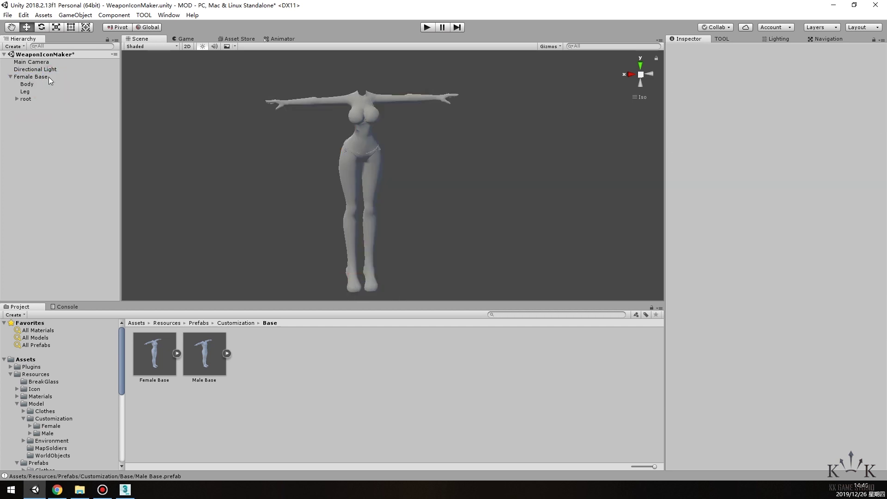
click(49, 76)
click(841, 68)
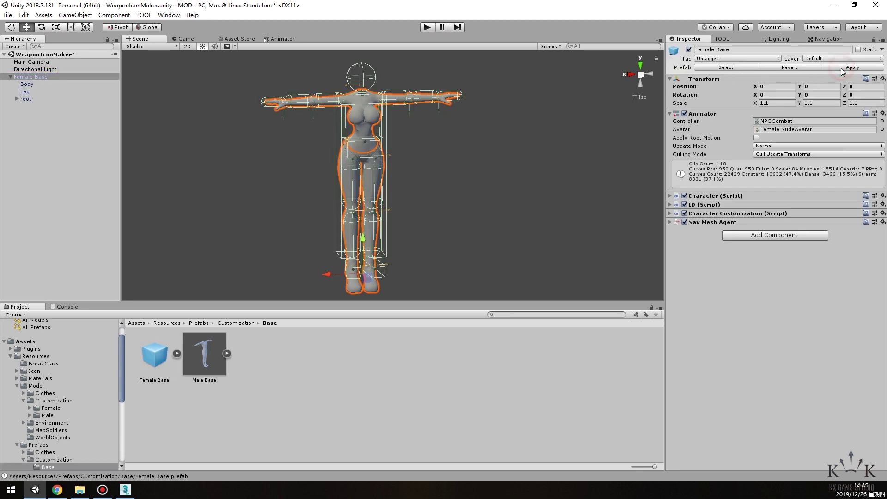
- Expand Female Base's Nav Mesh Agent, Character Customization, ID and Character components to find Body and Legs Missing
click(713, 223)
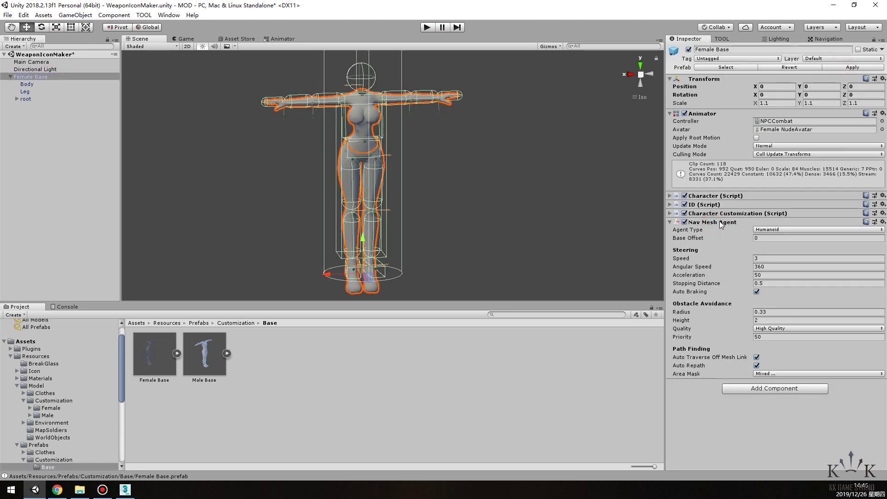
click(739, 214)
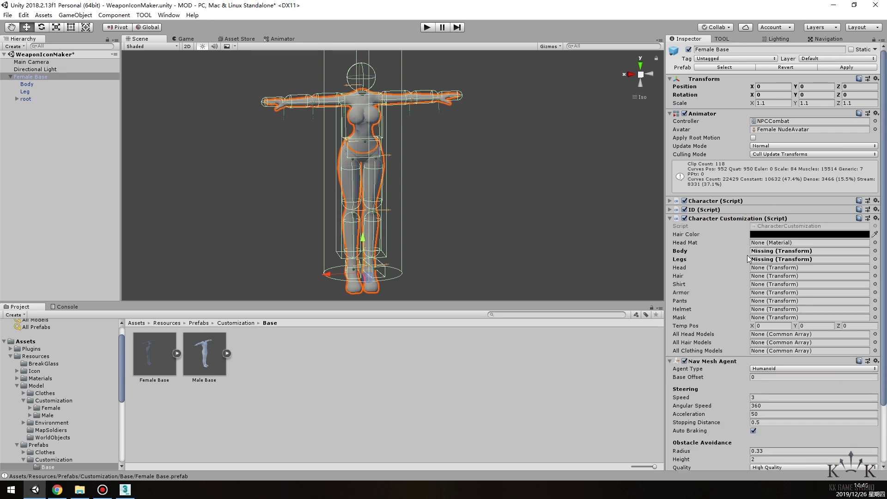
click(742, 210)
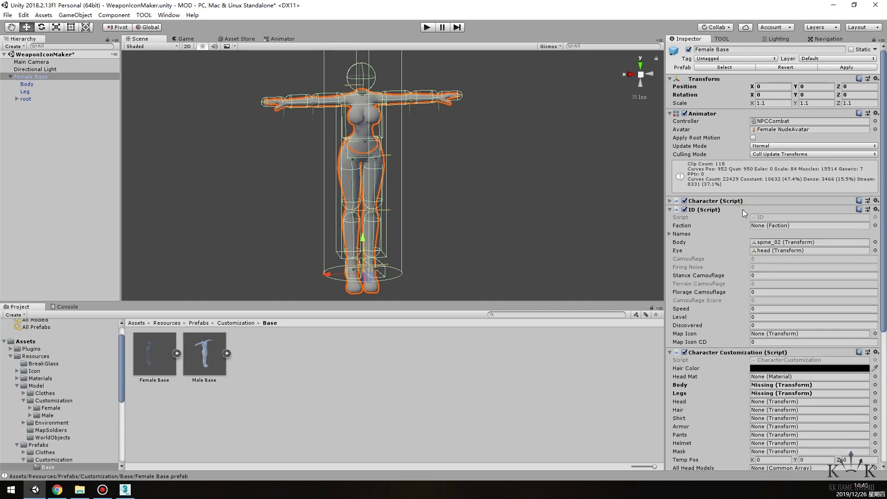
click(746, 202)
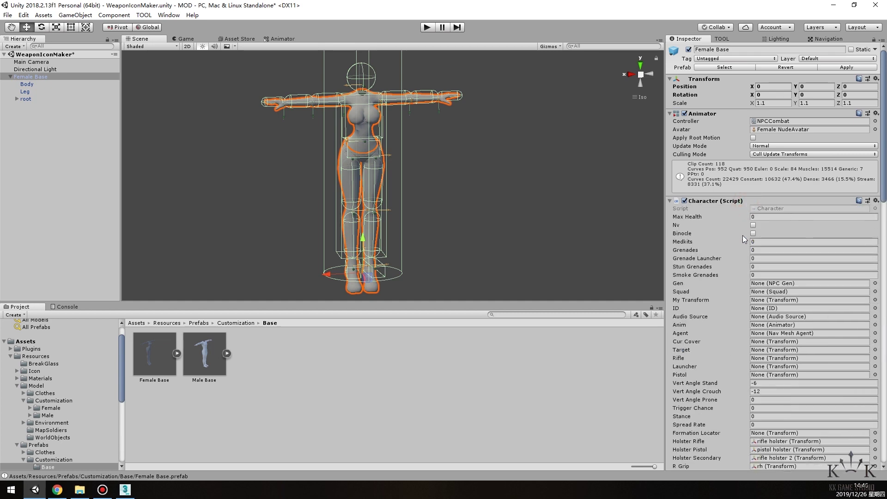
scroll(742, 235, down, 3)
scroll(742, 239, down, 15)
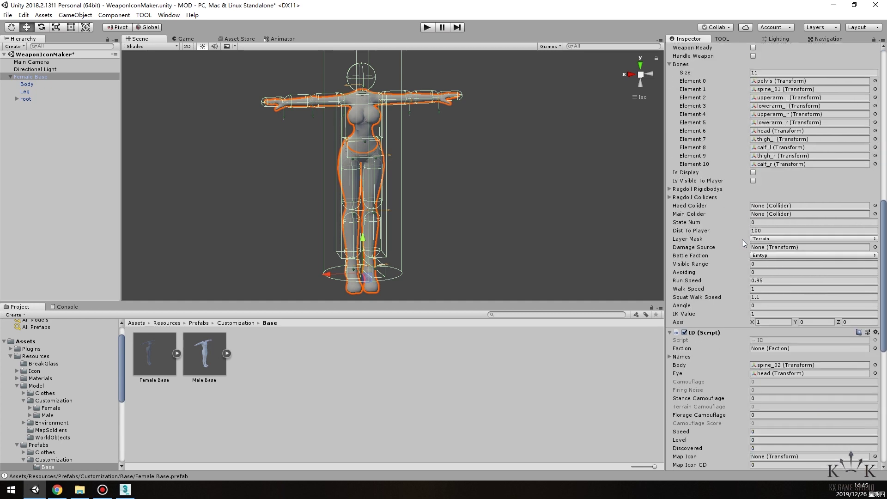
scroll(742, 240, down, 5)
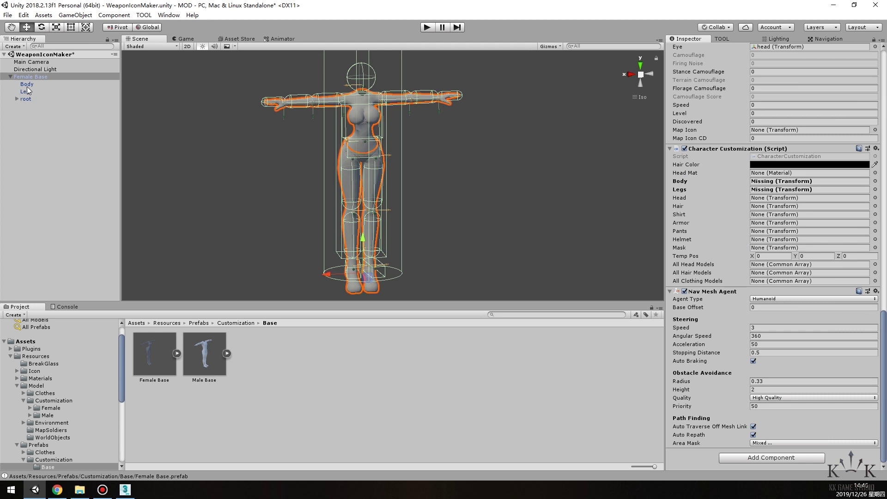
- Link Body and Leg to the Body/Legs slots and give both meshes the Female Heads material
drag(27, 85, 785, 181)
drag(28, 92, 799, 189)
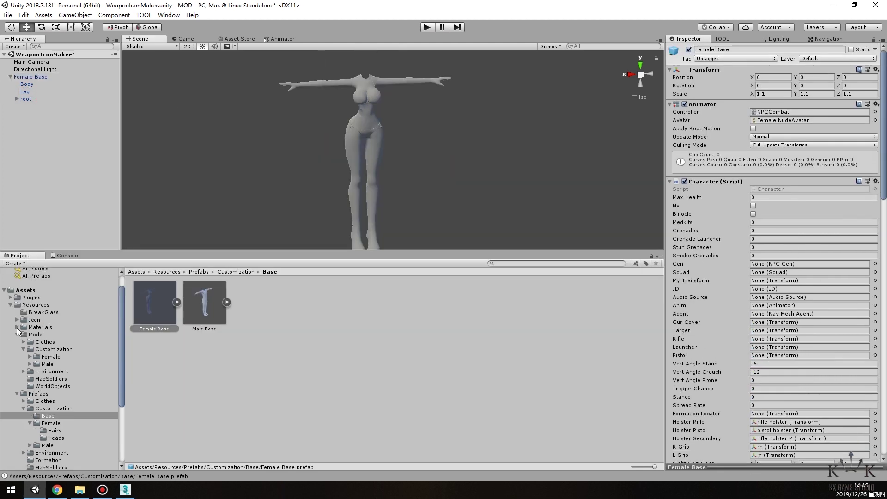
click(17, 328)
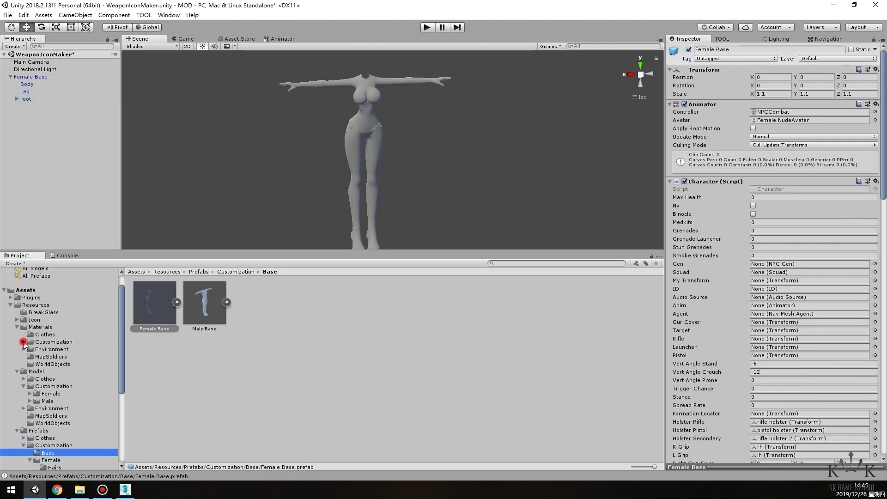
click(23, 342)
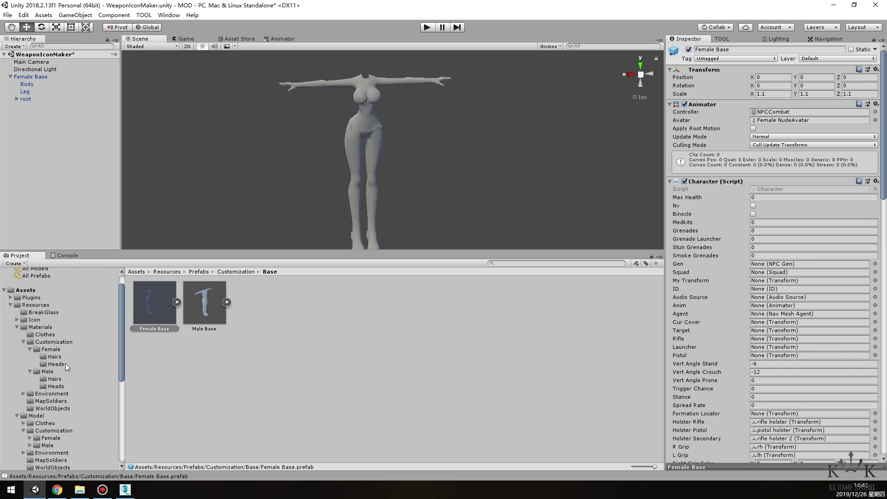
click(56, 364)
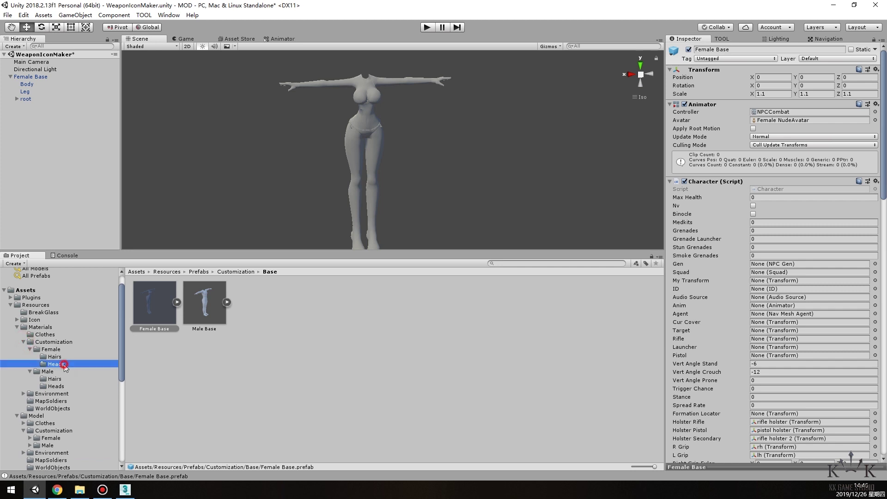
click(34, 84)
shift+click(33, 91)
drag(203, 303, 781, 282)
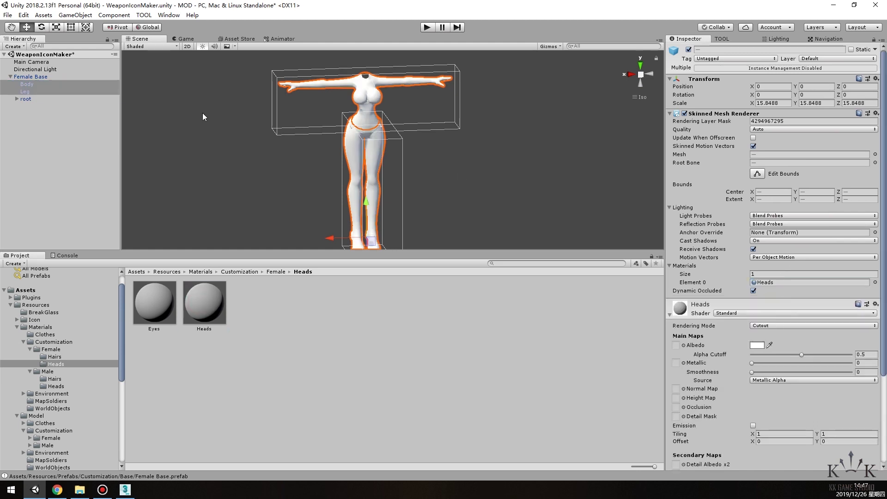
- Apply the changes to the Female Base prefab and remove its instance from the scene
click(53, 76)
click(847, 67)
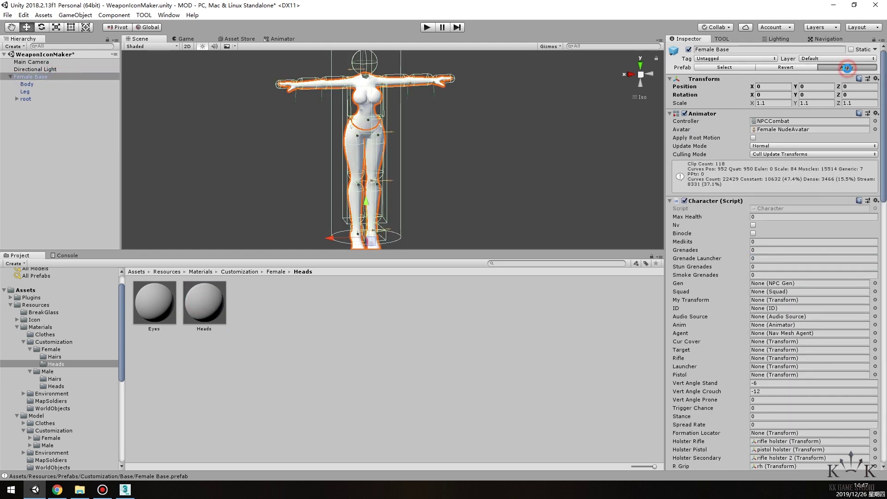
click(45, 76)
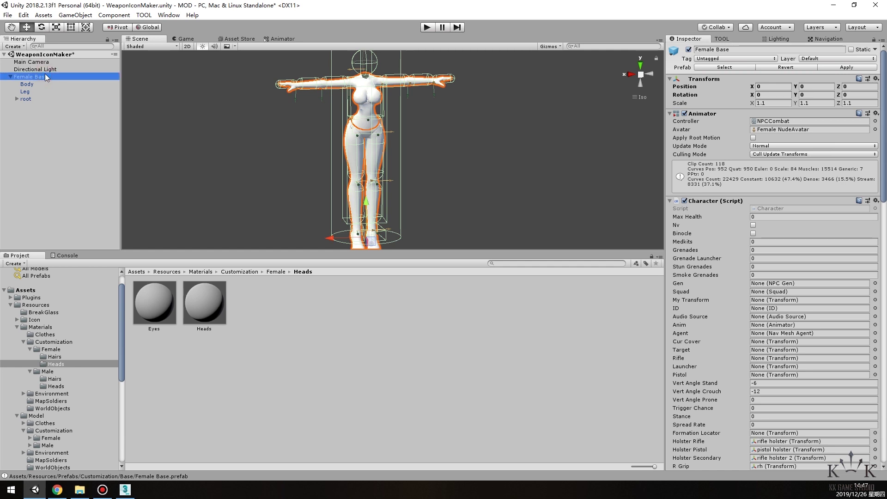
key(Delete)
- In the Freeman MOD Tool, include Customization and CharacterTexture resources and assign their asset bundle names
scroll(89, 420, down, 4)
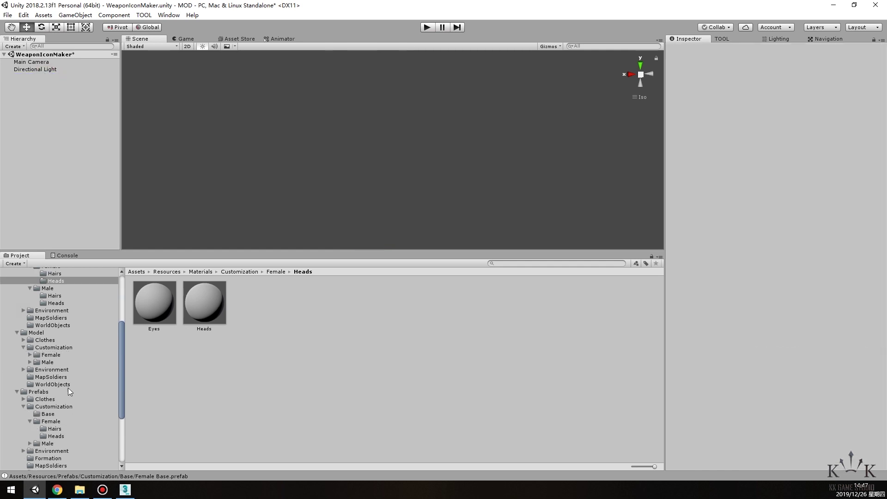
click(69, 371)
click(144, 15)
click(154, 26)
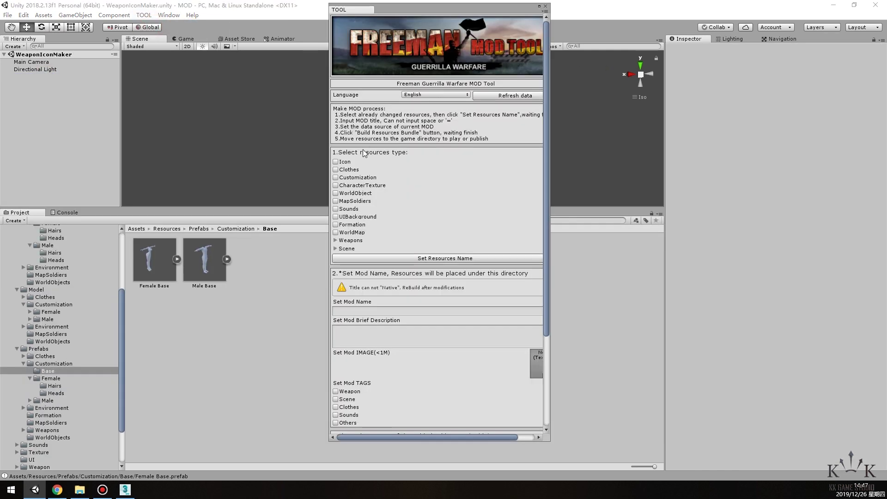
click(348, 177)
click(349, 185)
click(421, 259)
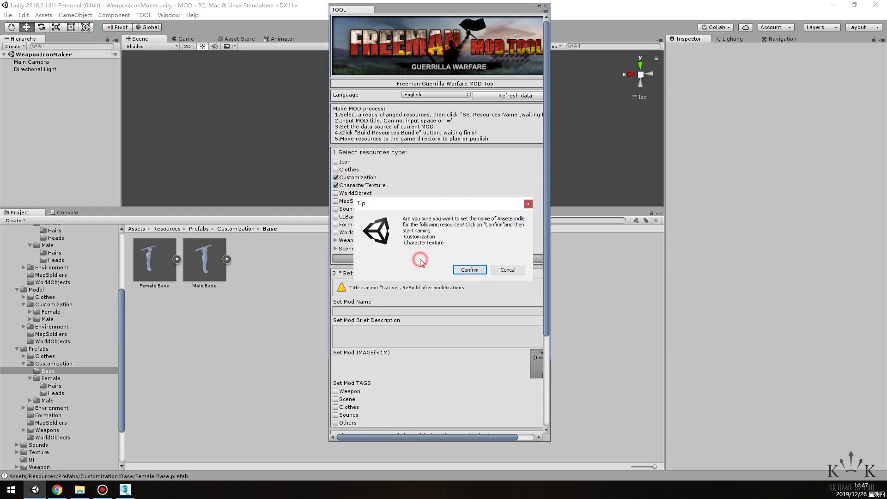
click(469, 272)
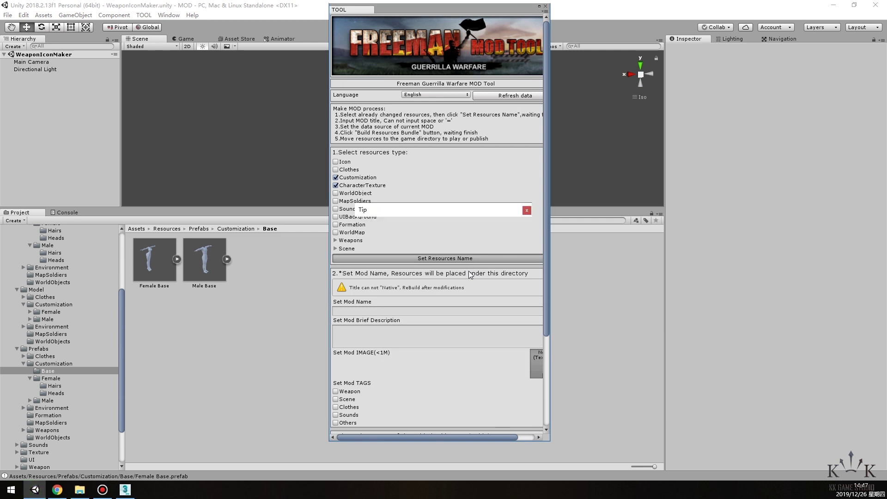
click(506, 266)
- Name the mod 123 with a short description, use the crosshair texture as image, and view the Common table
click(374, 313)
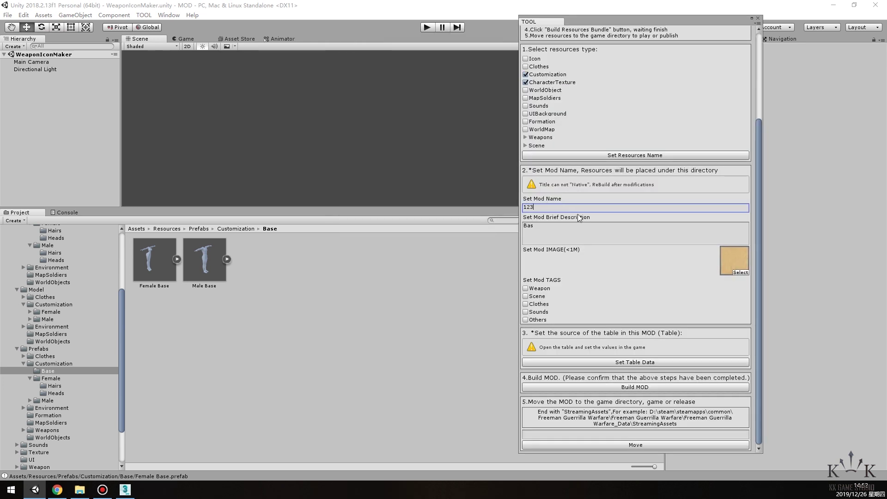
click(739, 271)
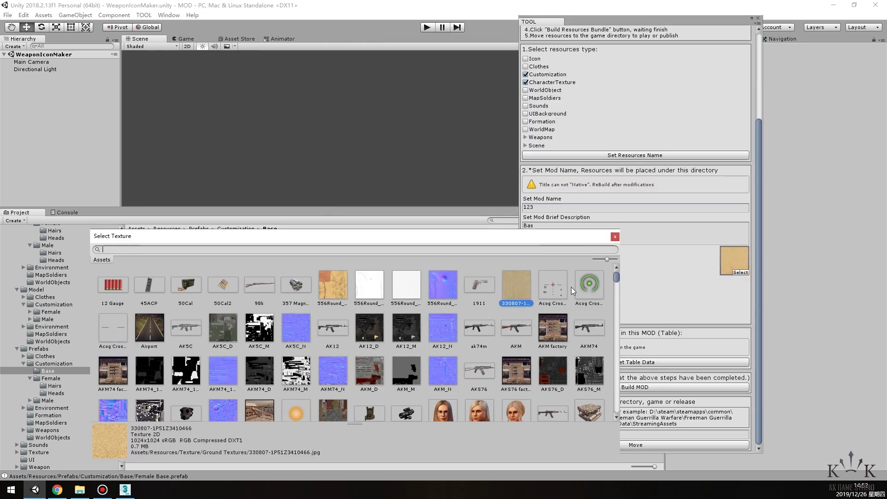
double_click(587, 289)
click(619, 363)
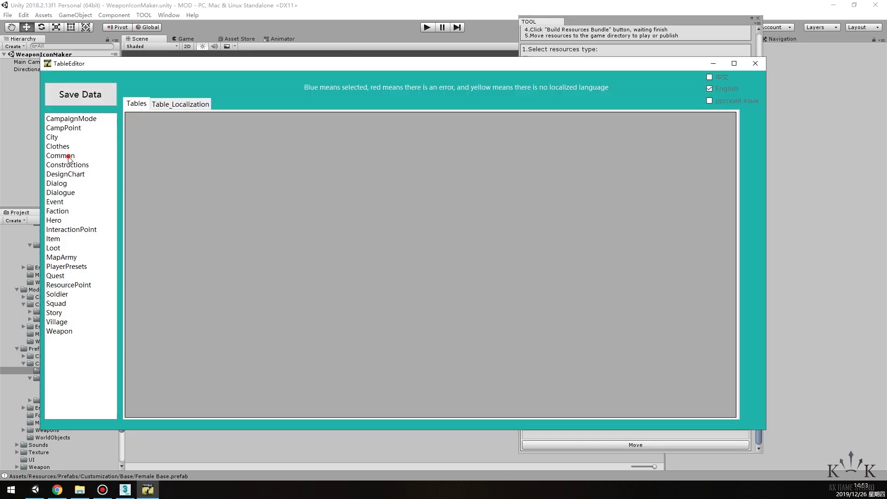
click(68, 156)
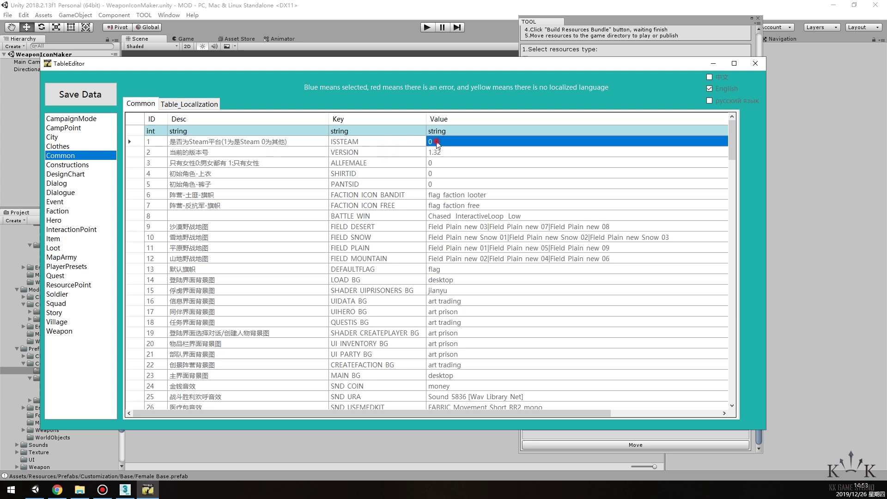
- Set ISSTEAM to 1 in the Common table and check the SHIRTID and PANTSID values
text(1)
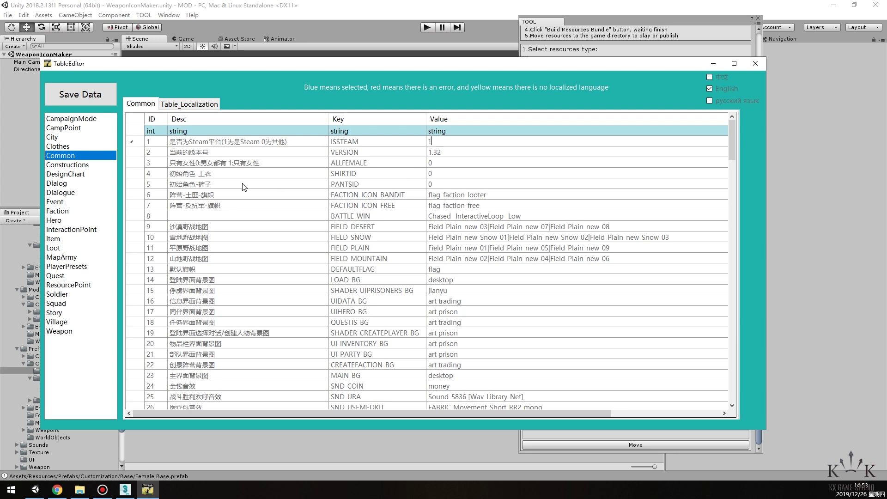
click(206, 173)
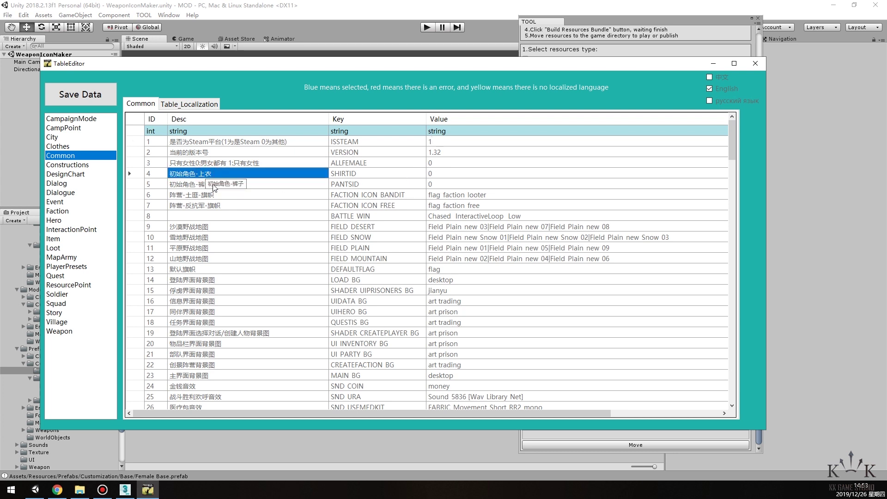
click(432, 174)
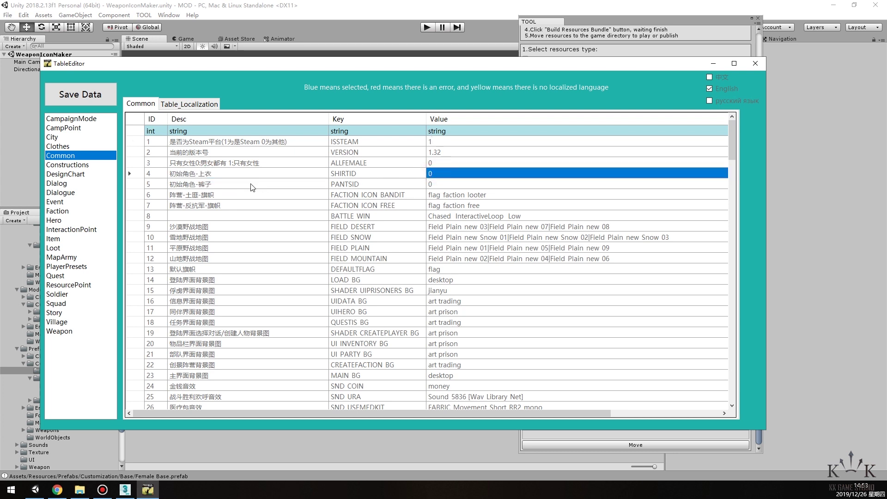
click(216, 183)
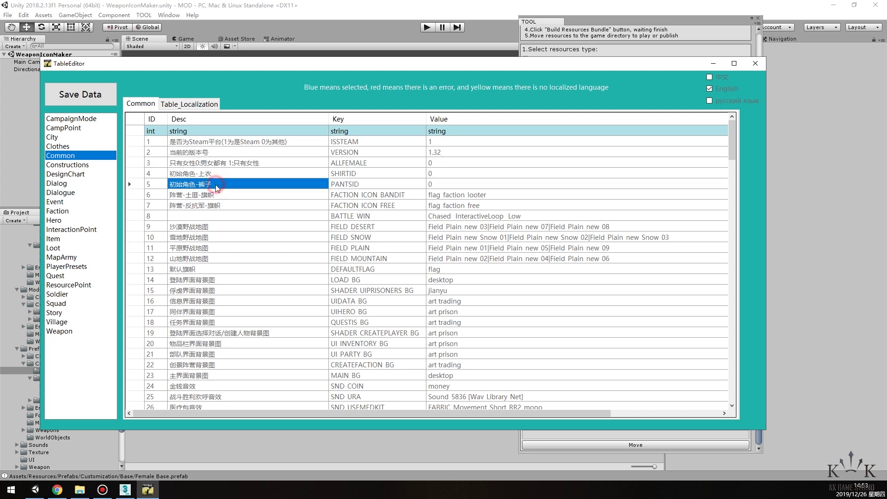
click(443, 185)
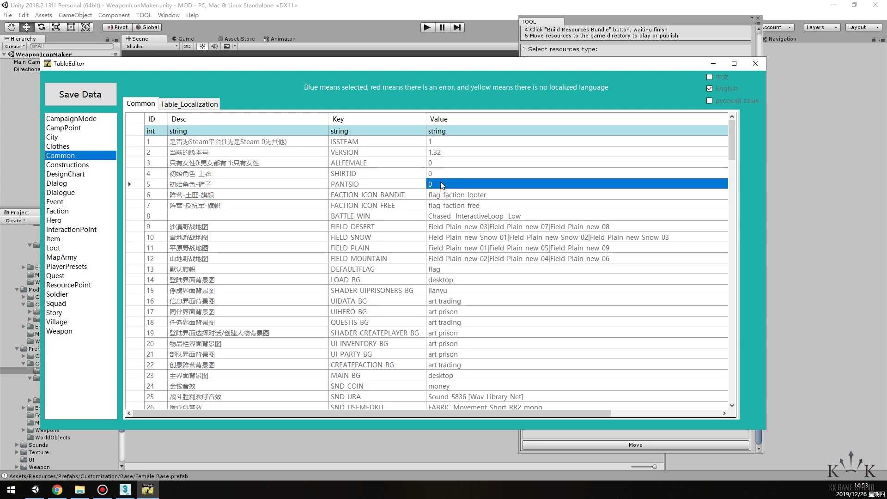
- Review the Clothes table, recheck SHIRTID and PANTSID in Common, then save the data and close the editor
click(80, 146)
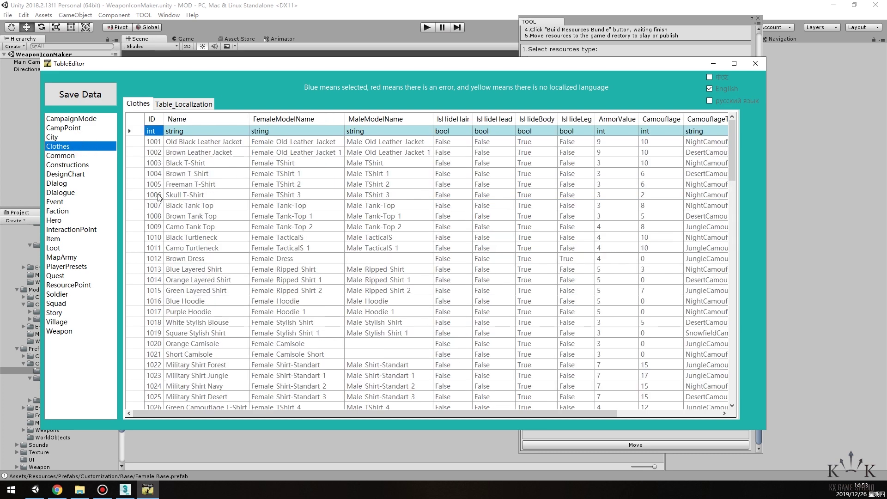
scroll(160, 200, down, 6)
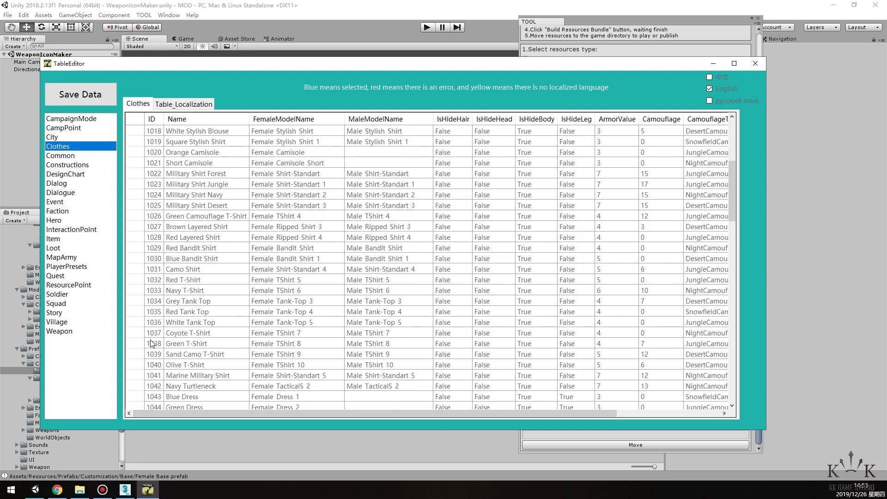
click(88, 156)
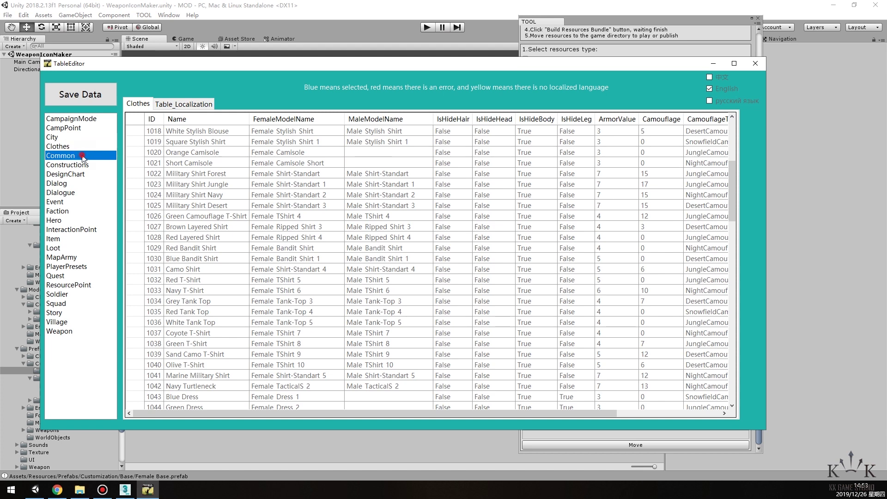
click(439, 174)
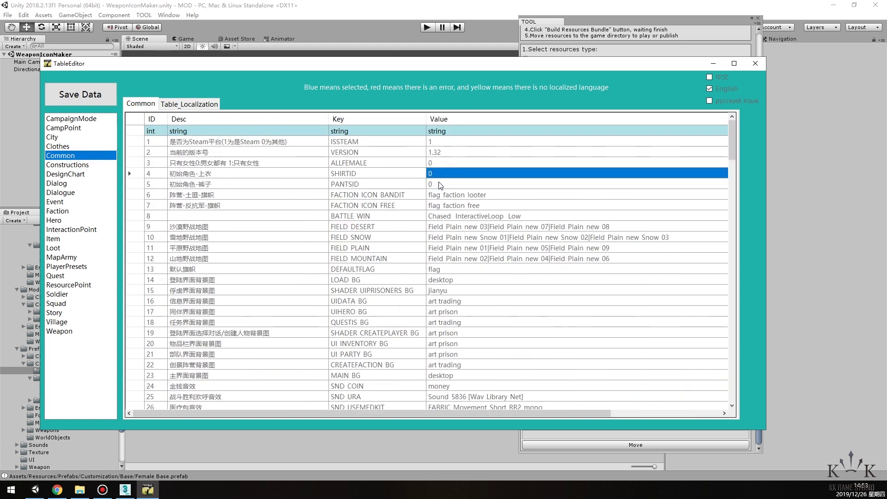
click(439, 183)
click(80, 95)
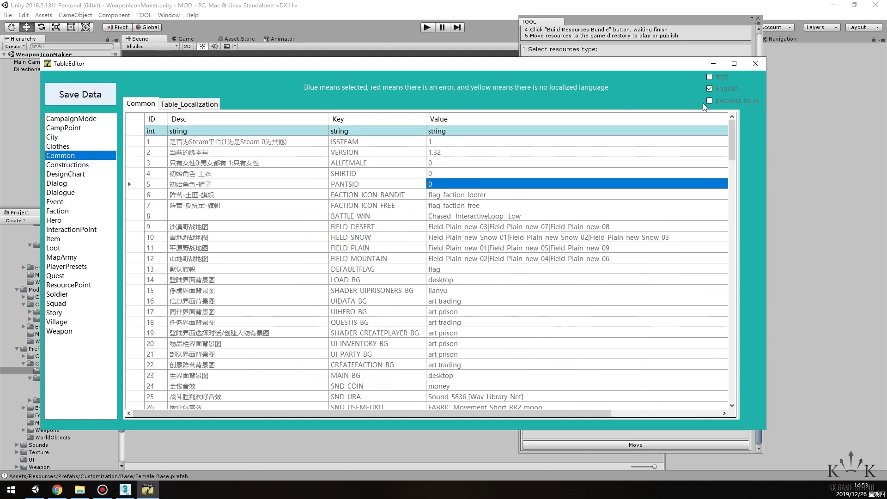
click(756, 64)
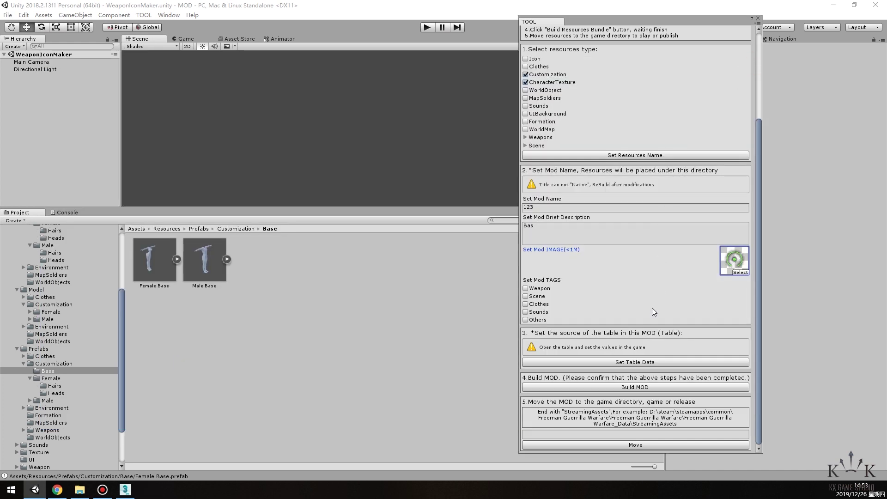
- Build and pack mod 123
click(655, 386)
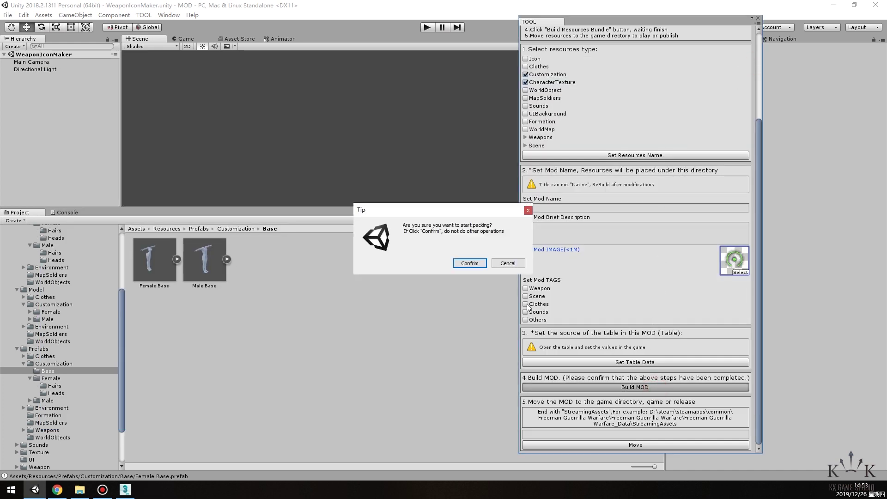
click(470, 263)
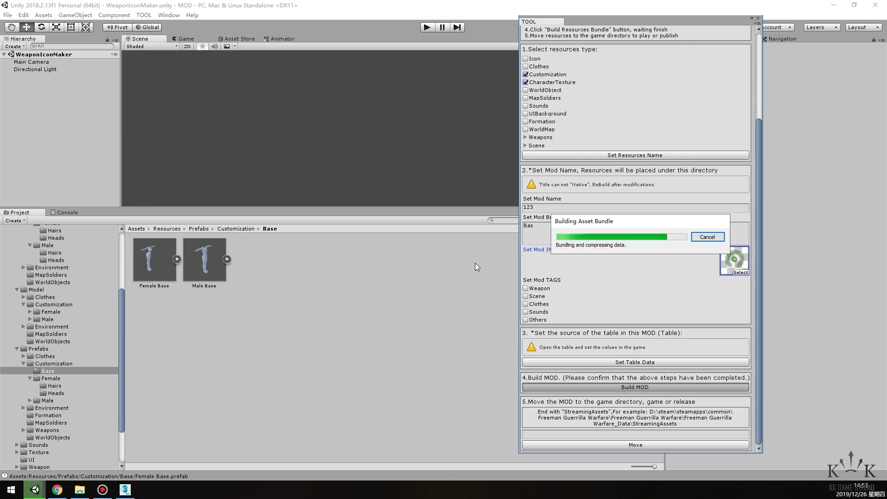
click(505, 265)
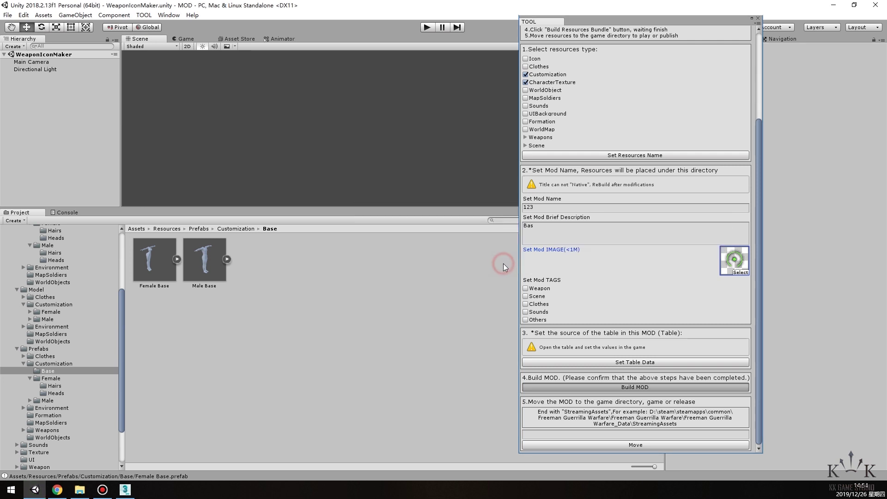
- Move the built mod to the game's StreamingAssets folder using the path copied from Explorer
mouse_move(80, 490)
click(147, 454)
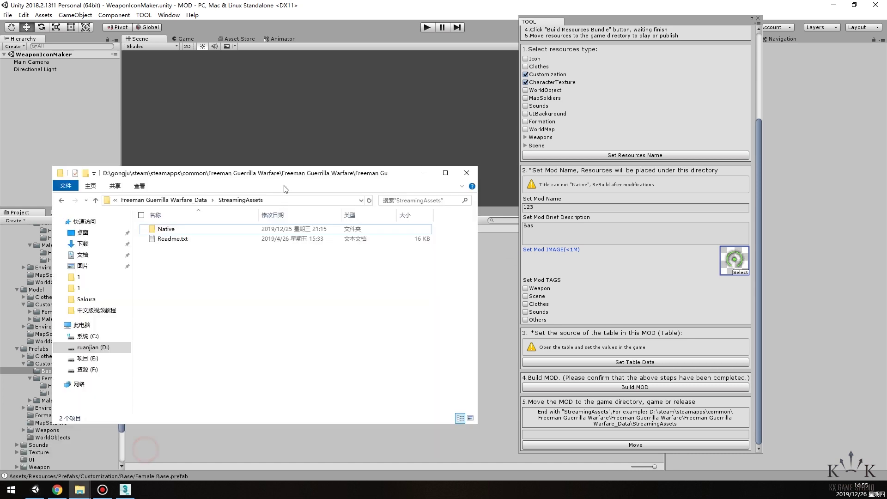
click(280, 200)
key(ctrl+c)
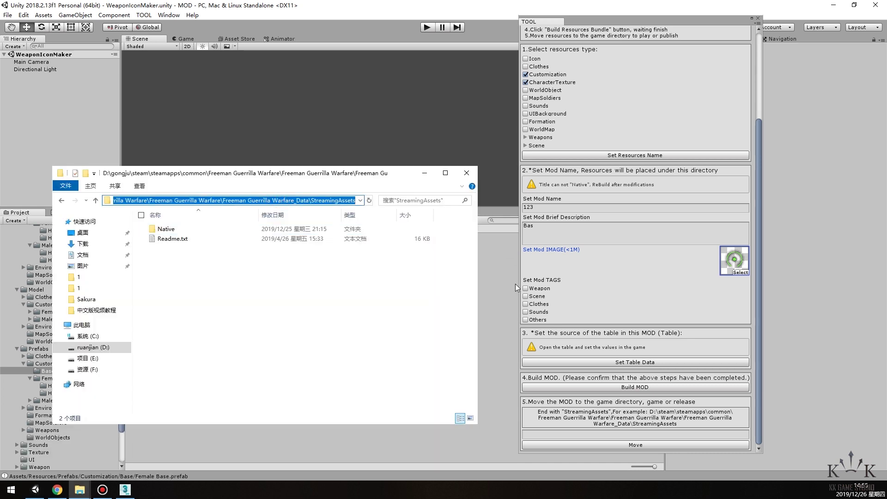
click(638, 435)
key(ctrl+v)
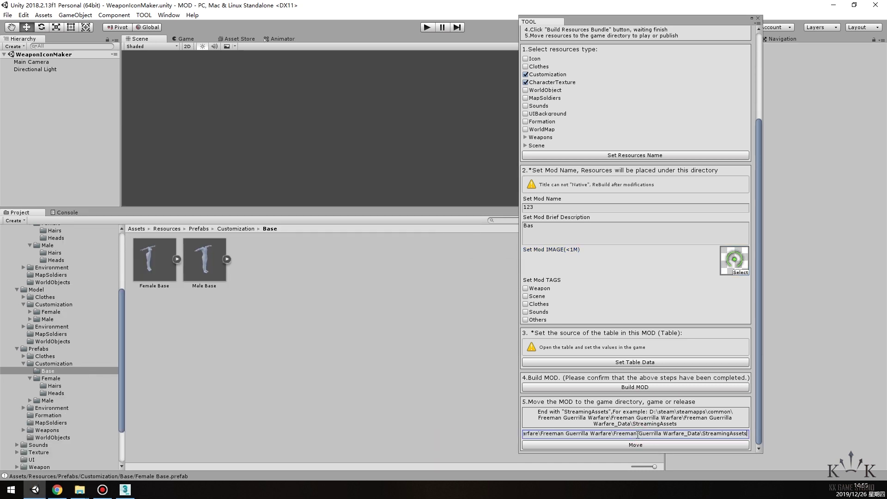
click(640, 445)
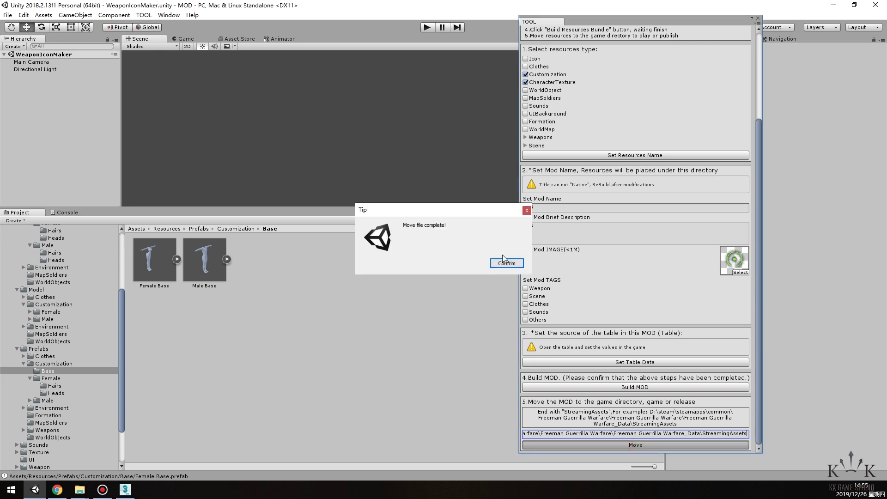
click(503, 262)
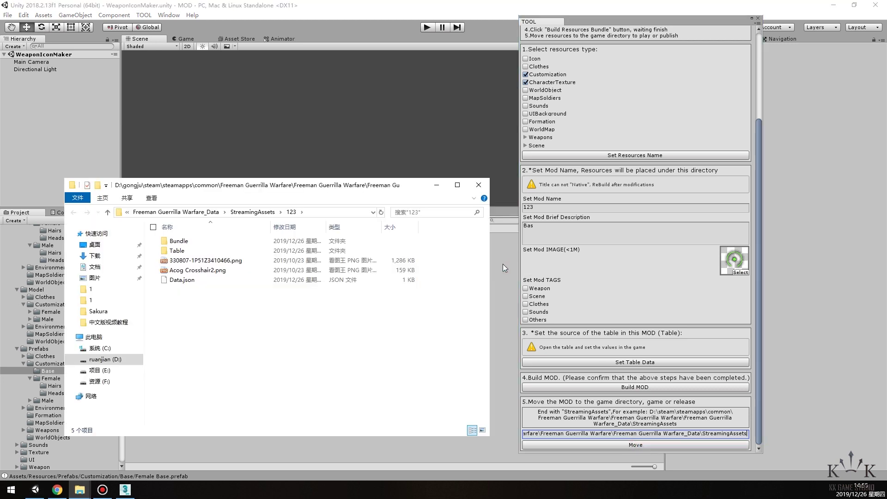
- Run StartFGW.exe from the game folder and start the game with mod 123 loaded
click(252, 212)
key(alt+Up)
key(alt+Up)
key(alt+Up)
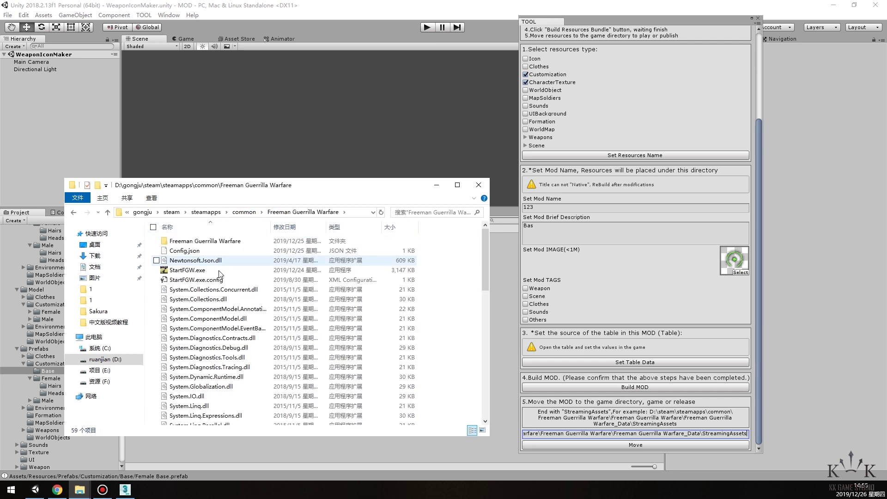
double_click(218, 270)
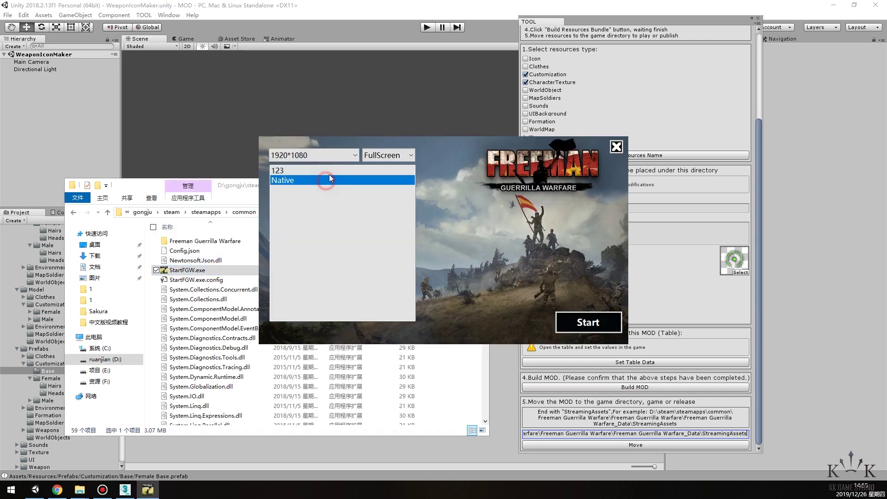
click(329, 176)
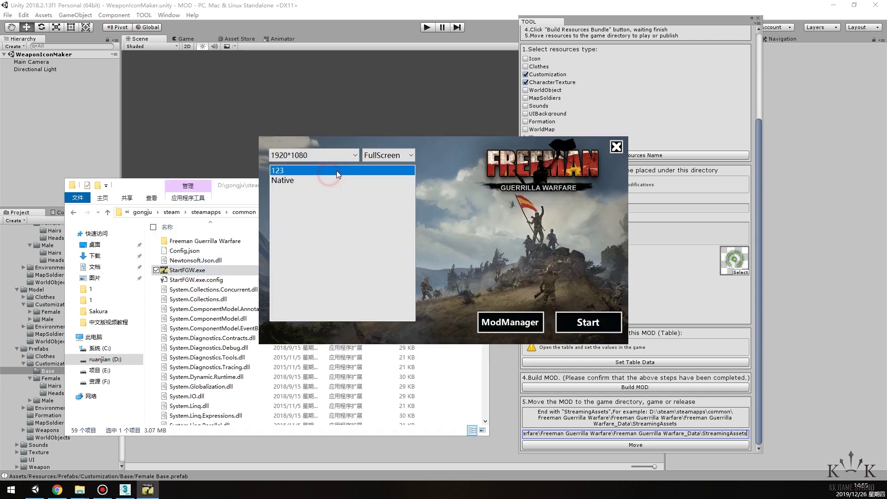
click(592, 326)
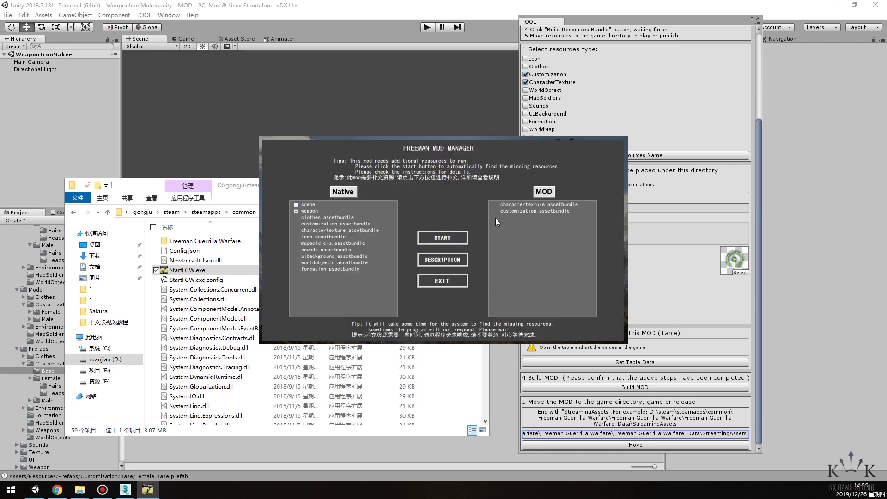
click(455, 239)
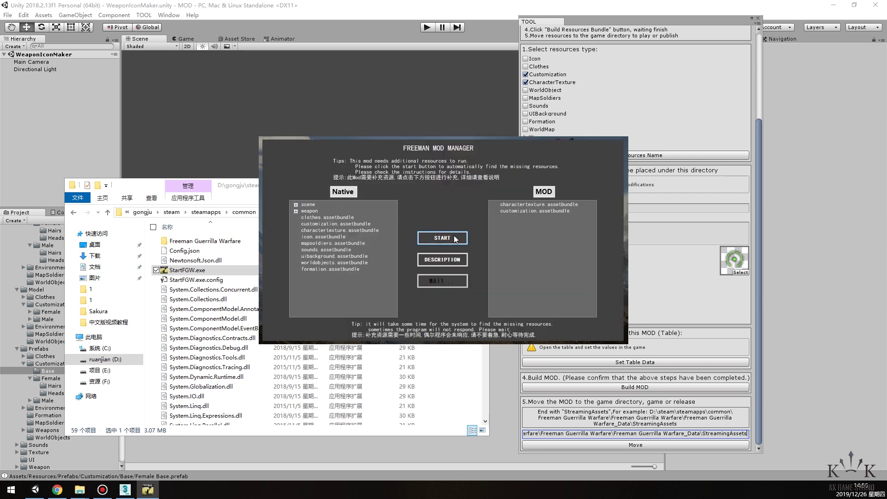